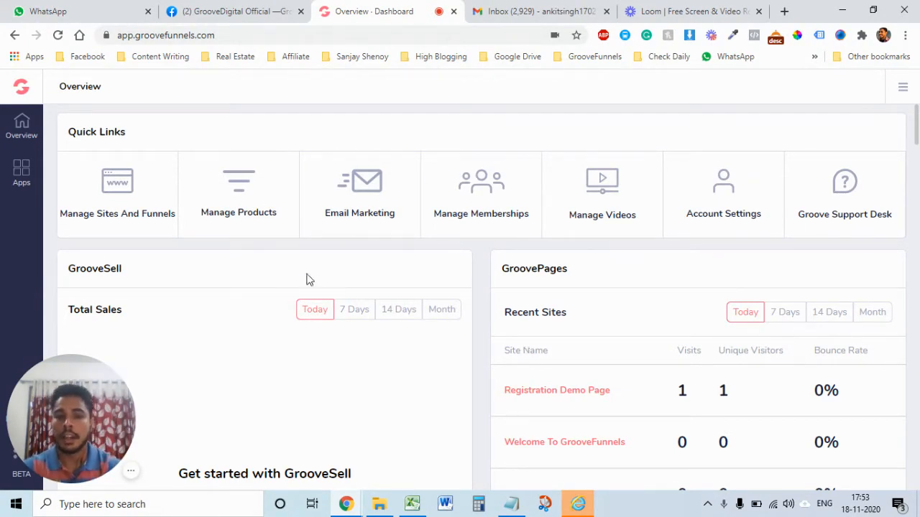
# Open the email marketing area and display the list of senders in its settings
pyautogui.moveTo(86, 407); pyautogui.dragTo(227, 399)
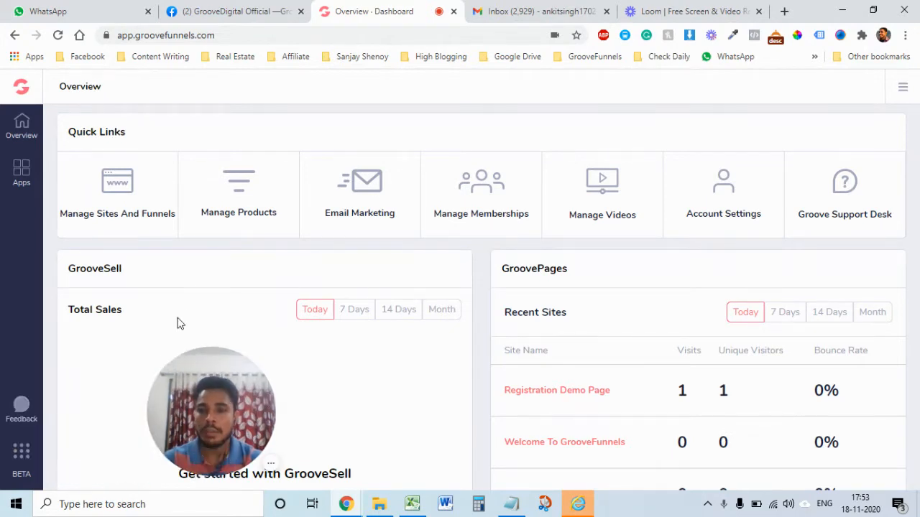
pyautogui.click(362, 201)
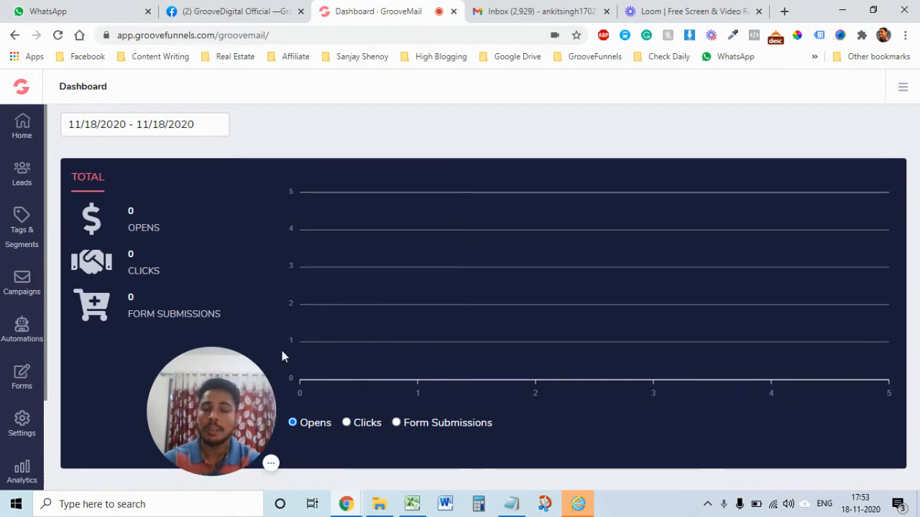
pyautogui.click(22, 424)
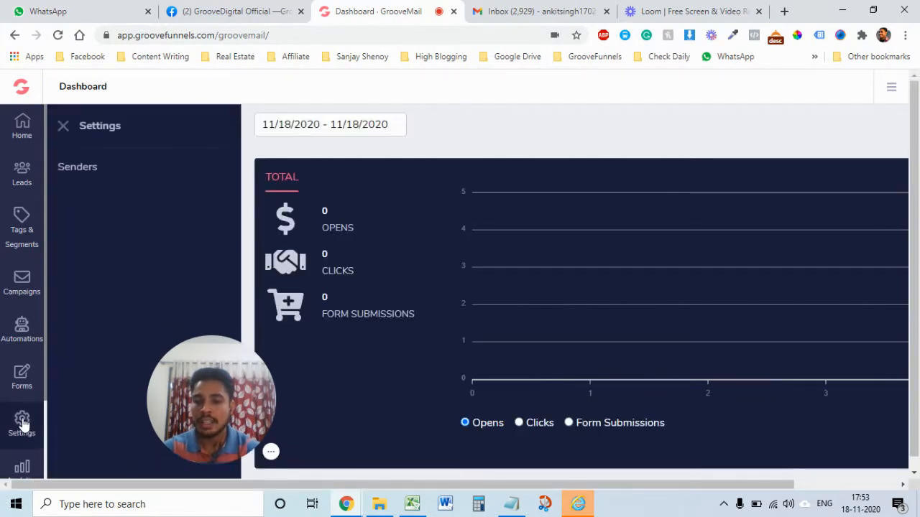
pyautogui.click(82, 169)
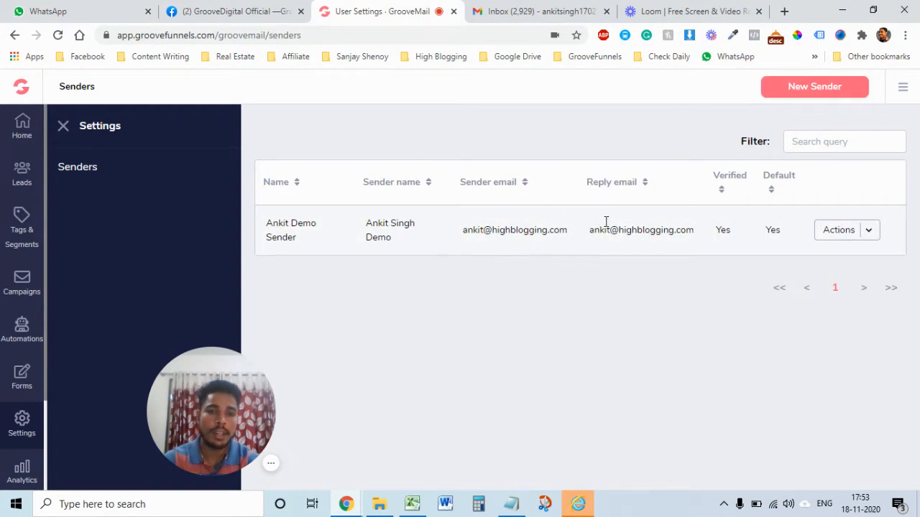
# Open a new sender and examine the fields under its sender info and business info
pyautogui.click(814, 87)
pyautogui.scroll(-2, 339, 314)
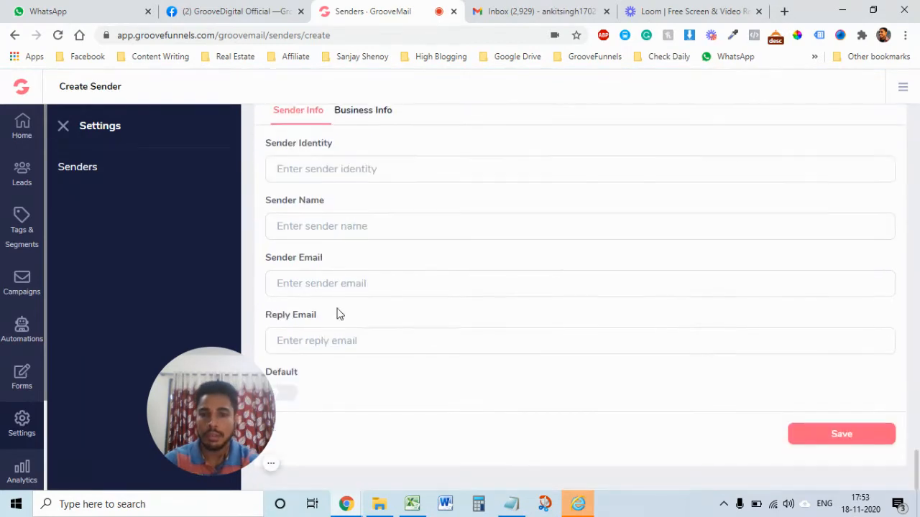
pyautogui.scroll(2, 339, 314)
pyautogui.click(372, 190)
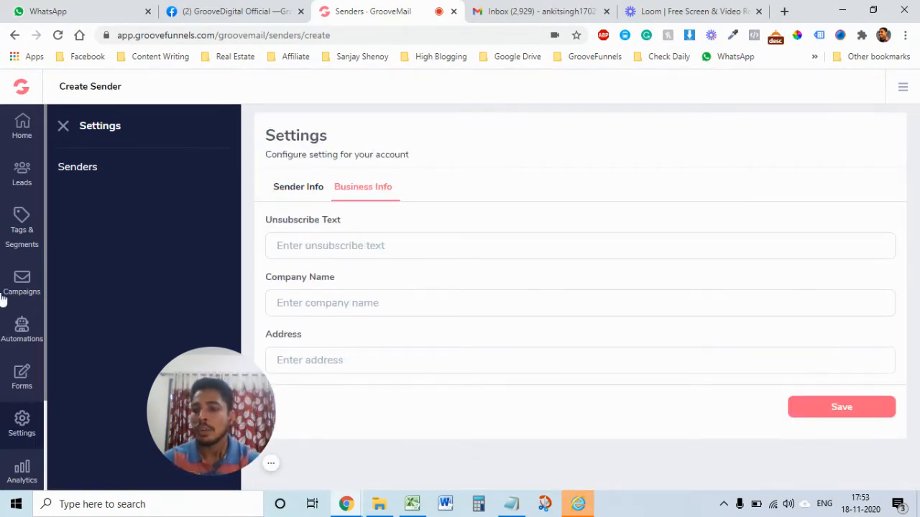
# Create a new email form in the forms list and save it with a popup demo name
pyautogui.click(20, 382)
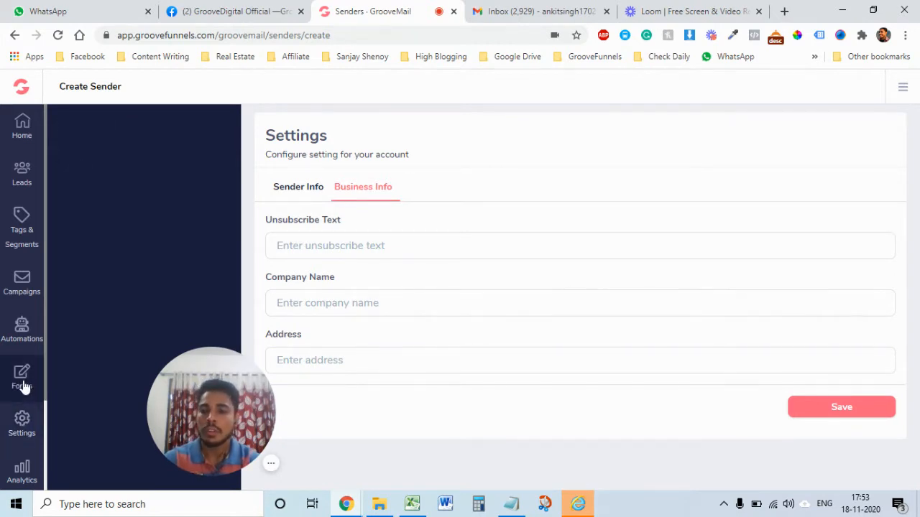
pyautogui.click(69, 170)
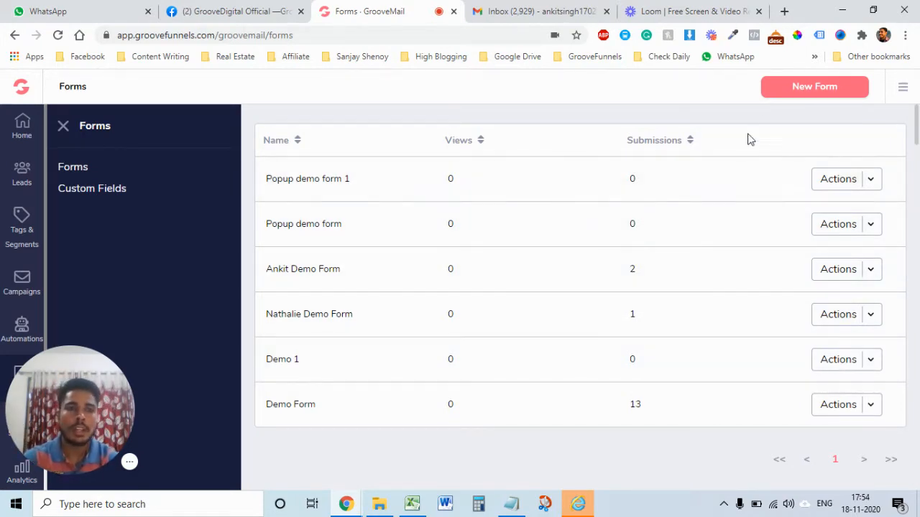
pyautogui.click(802, 91)
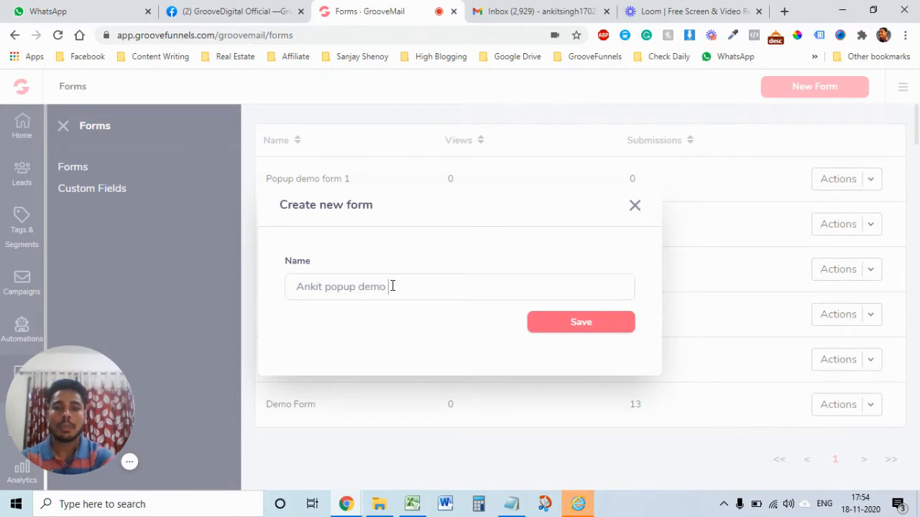
pyautogui.click(570, 325)
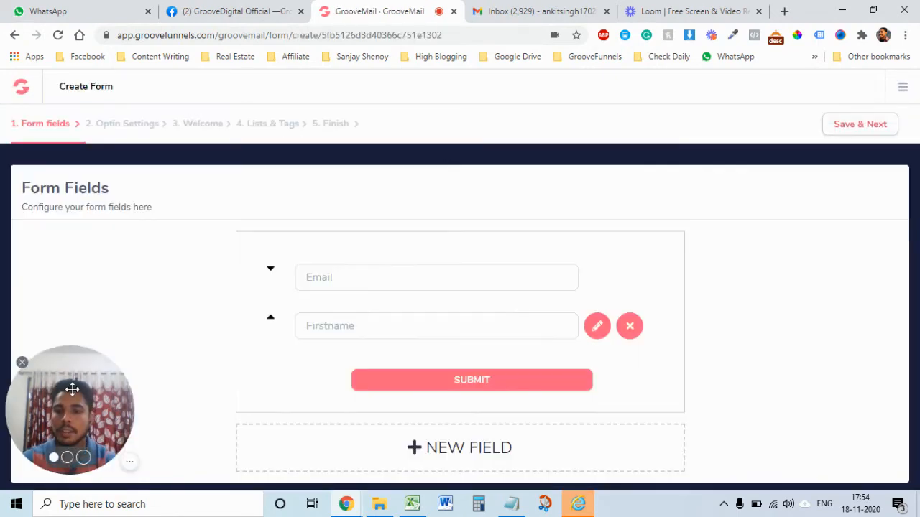
# Add the existing Phone field to the form and save to continue to the optin settings
pyautogui.moveTo(75, 390)
pyautogui.mouseDown()
pyautogui.moveTo(853, 398)
pyautogui.moveTo(72, 398)
pyautogui.mouseUp()
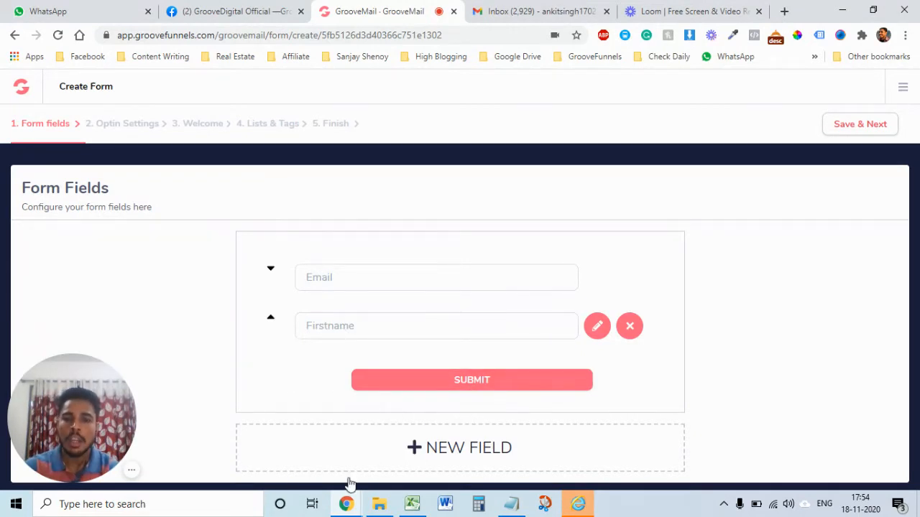
pyautogui.click(441, 449)
pyautogui.click(370, 286)
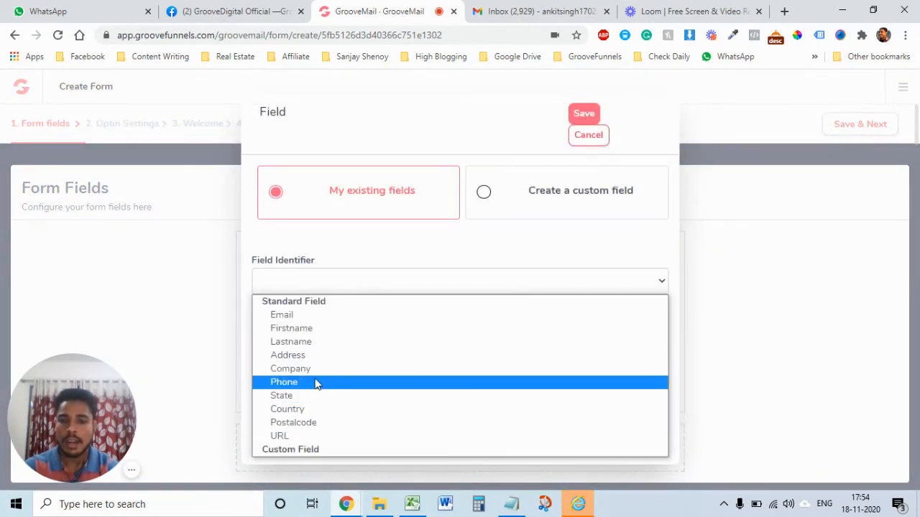
pyautogui.click(316, 383)
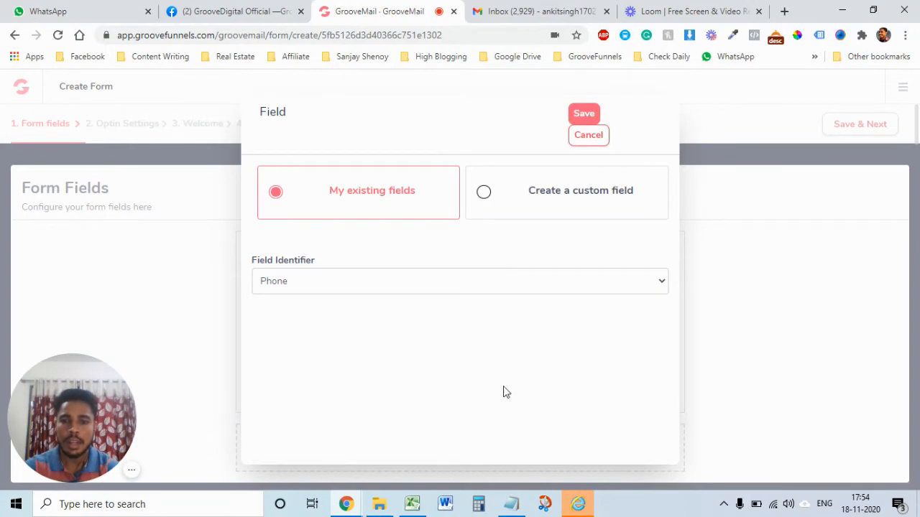
pyautogui.click(582, 114)
pyautogui.click(849, 123)
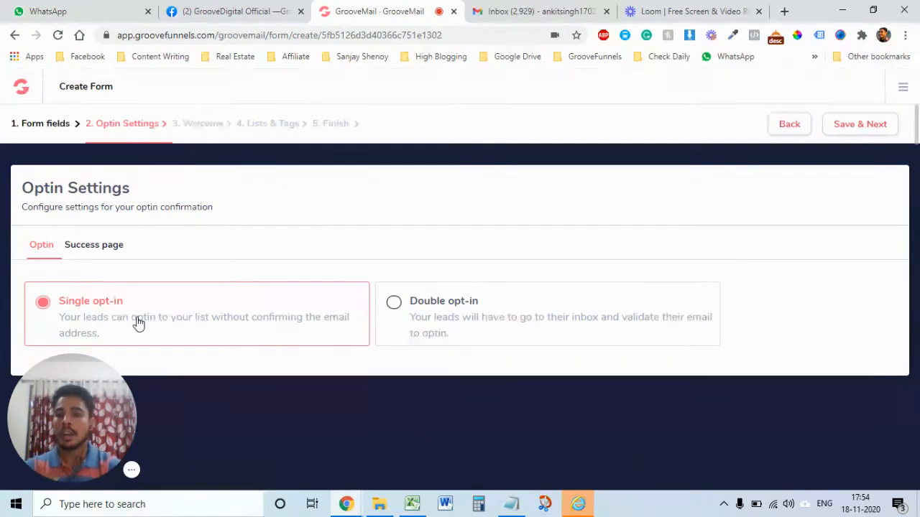
# Choose double opt-in and look at the sender choices for its confirmation email
pyautogui.click(487, 327)
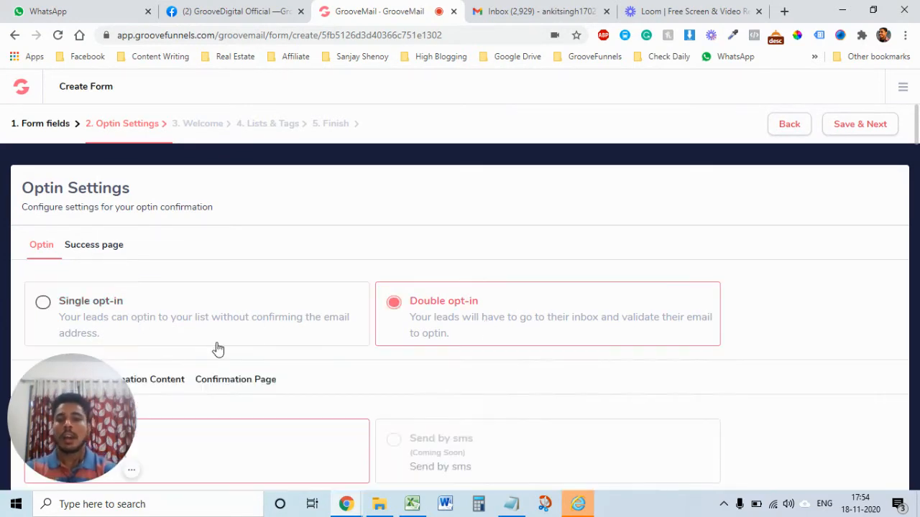
pyautogui.moveTo(92, 390); pyautogui.dragTo(269, 167)
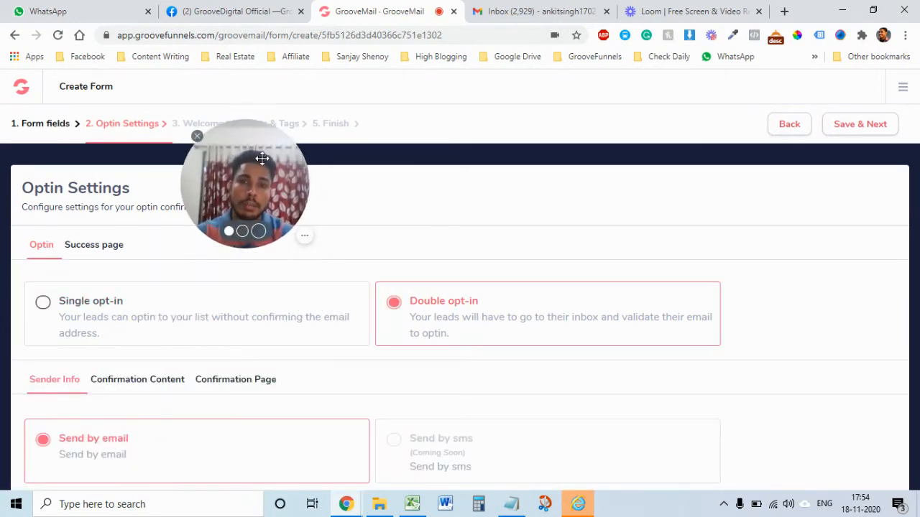
pyautogui.scroll(-1, 367, 373)
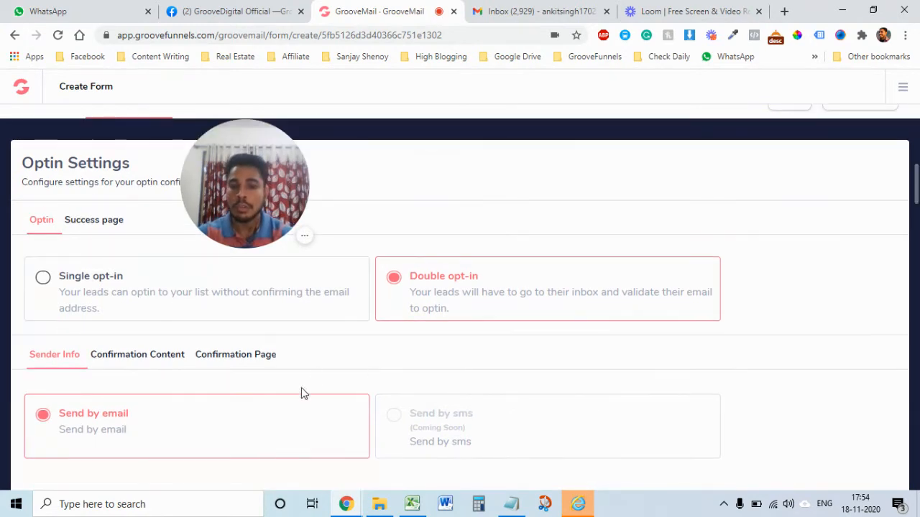
pyautogui.scroll(-1, 316, 404)
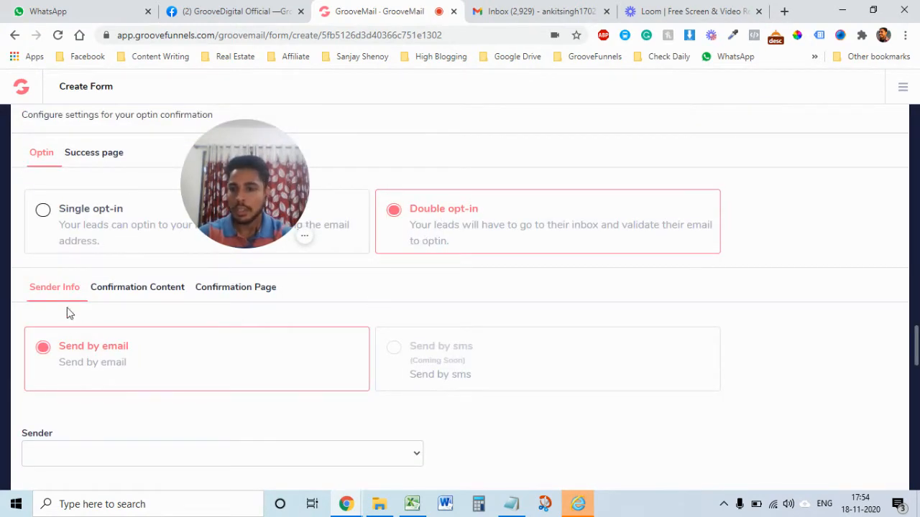
pyautogui.scroll(-1, 155, 403)
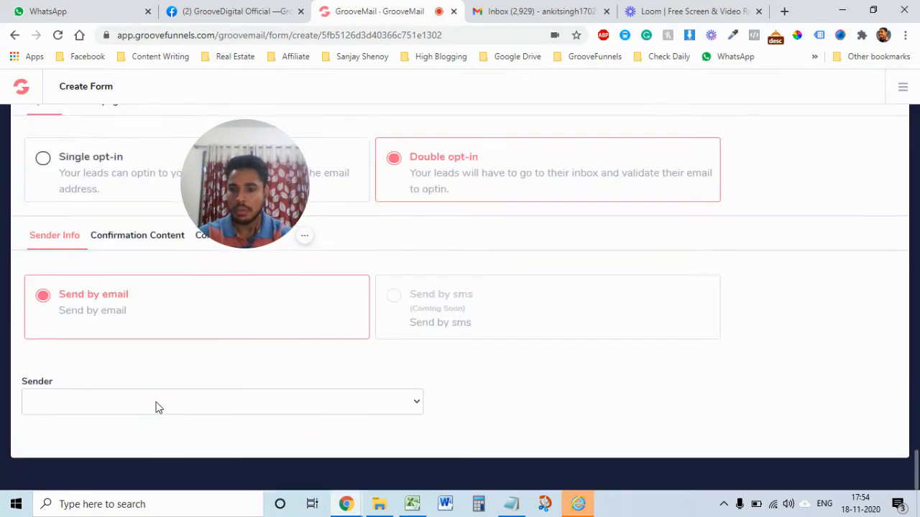
pyautogui.click(143, 404)
pyautogui.click(143, 403)
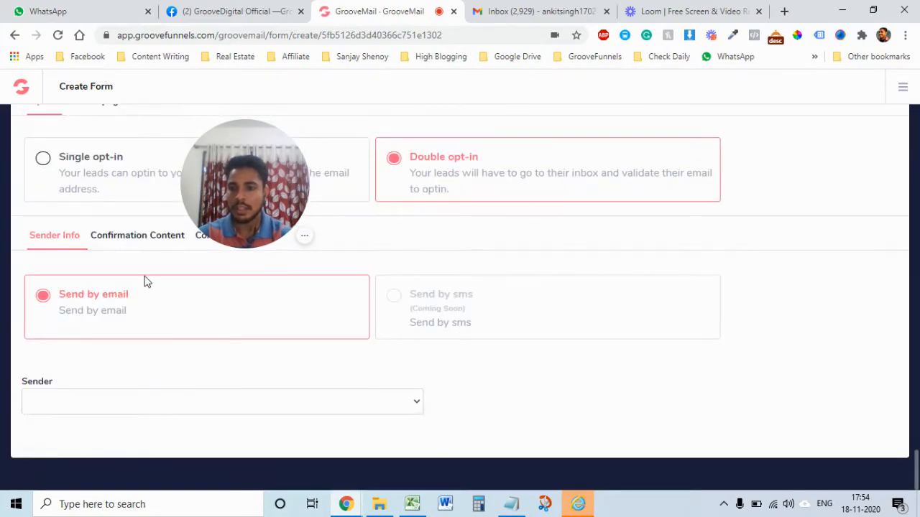
# Review the confirmation content and confirmation page settings of double opt-in
pyautogui.click(150, 244)
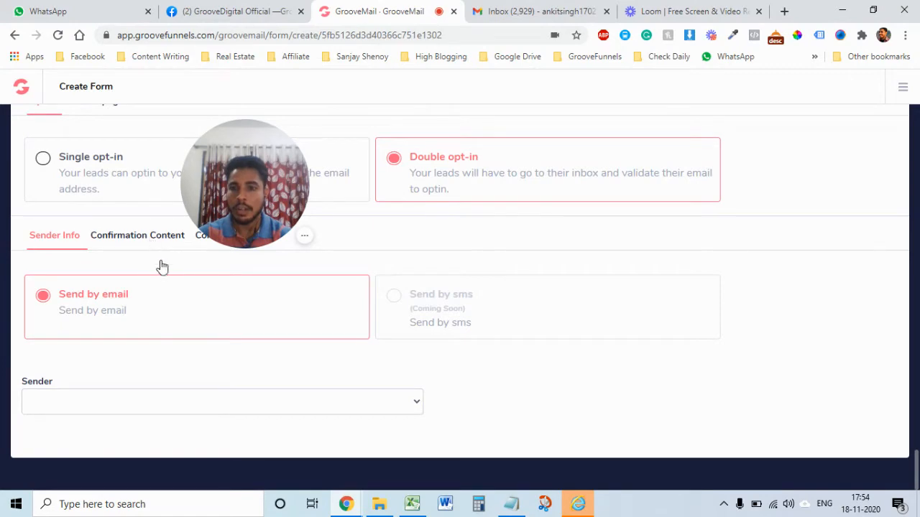
pyautogui.click(129, 173)
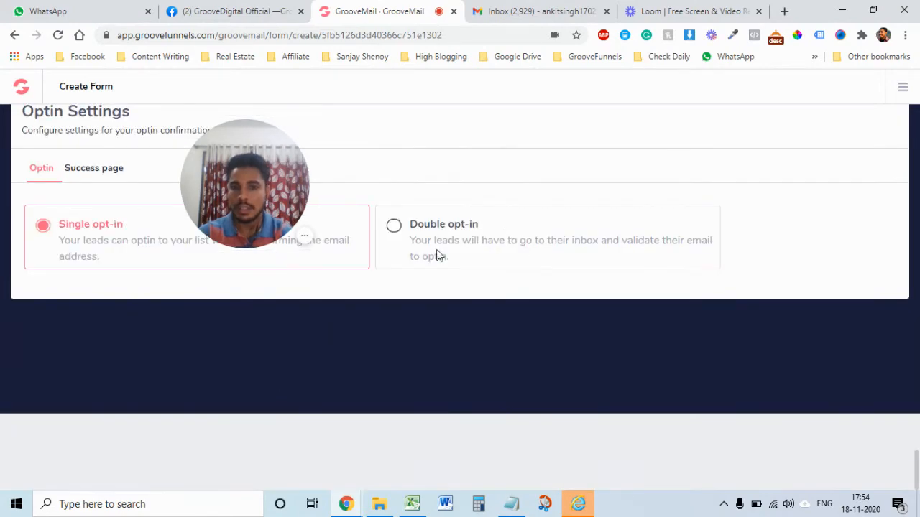
pyautogui.click(394, 228)
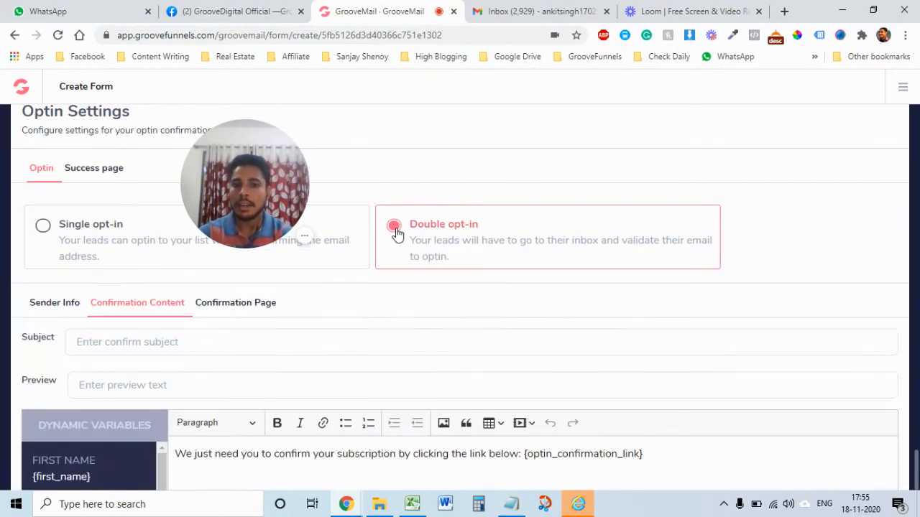
pyautogui.click(239, 304)
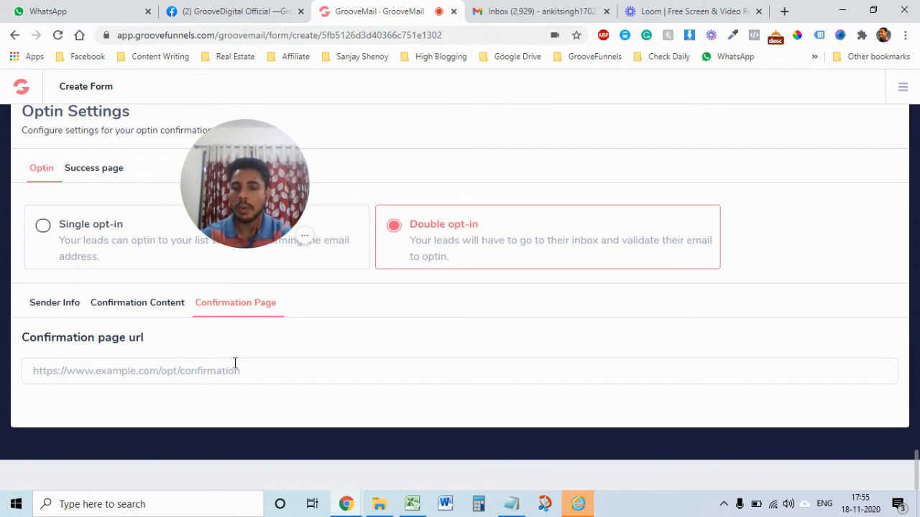
# Set the form to single opt-in and save to continue to the welcome email settings
pyautogui.scroll(3, 234, 363)
pyautogui.moveTo(243, 201); pyautogui.dragTo(92, 448)
pyautogui.click(44, 303)
pyautogui.click(850, 126)
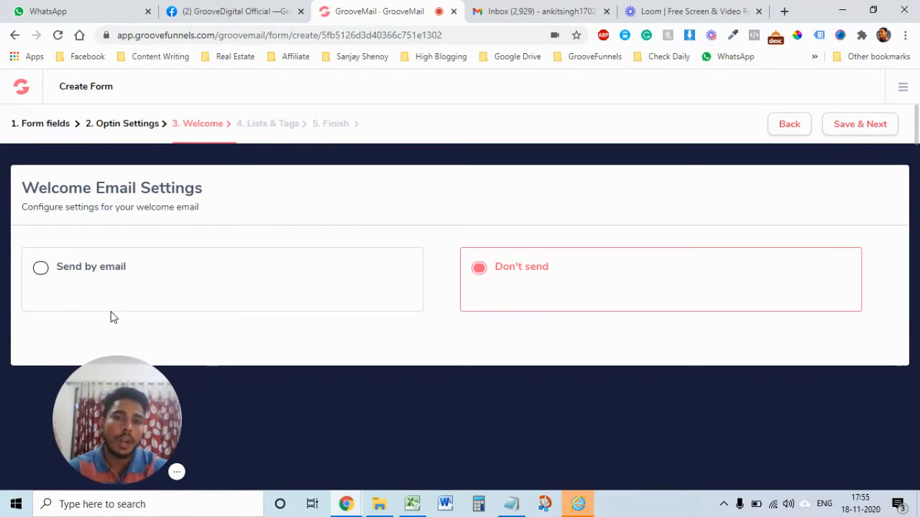
# Set the welcome message to be sent by email and select the existing demo sender
pyautogui.click(40, 268)
pyautogui.moveTo(67, 372); pyautogui.dragTo(772, 318)
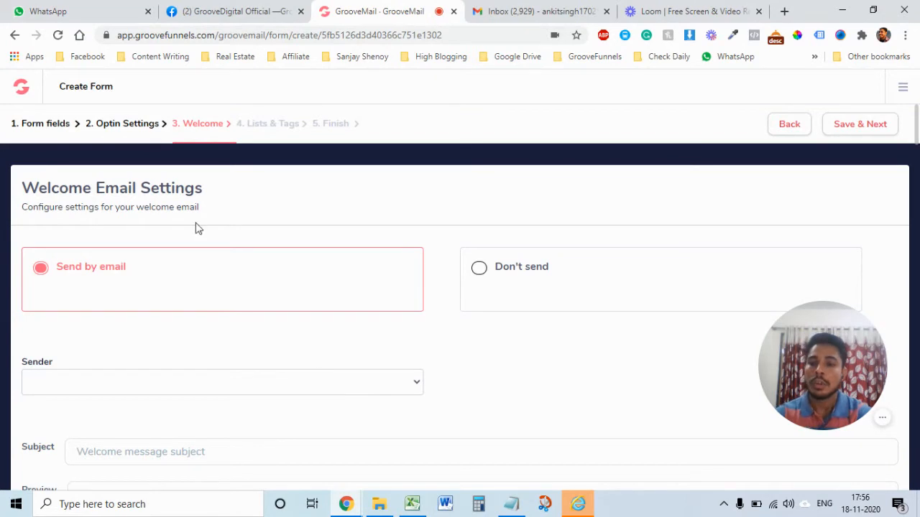
pyautogui.click(403, 385)
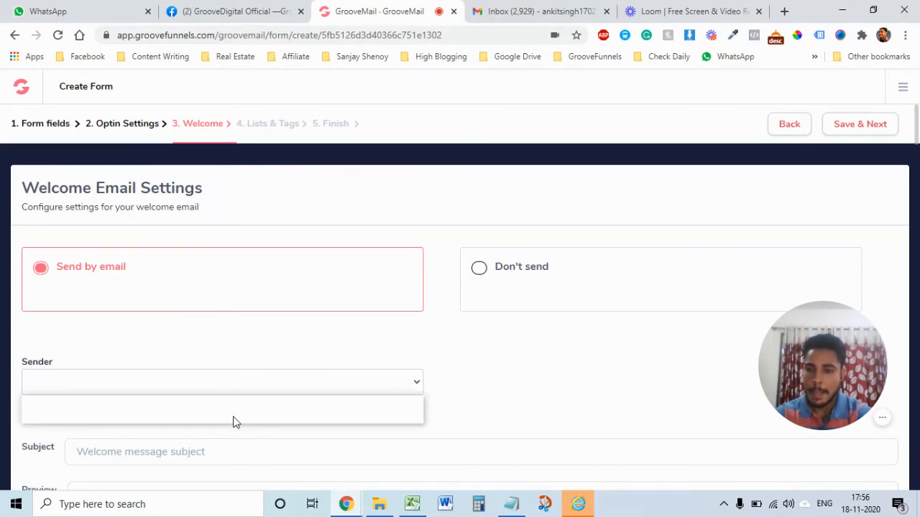
pyautogui.click(194, 417)
# Enter "demo popup" as both the subject and the preview text of the welcome email
pyautogui.scroll(-2, 163, 410)
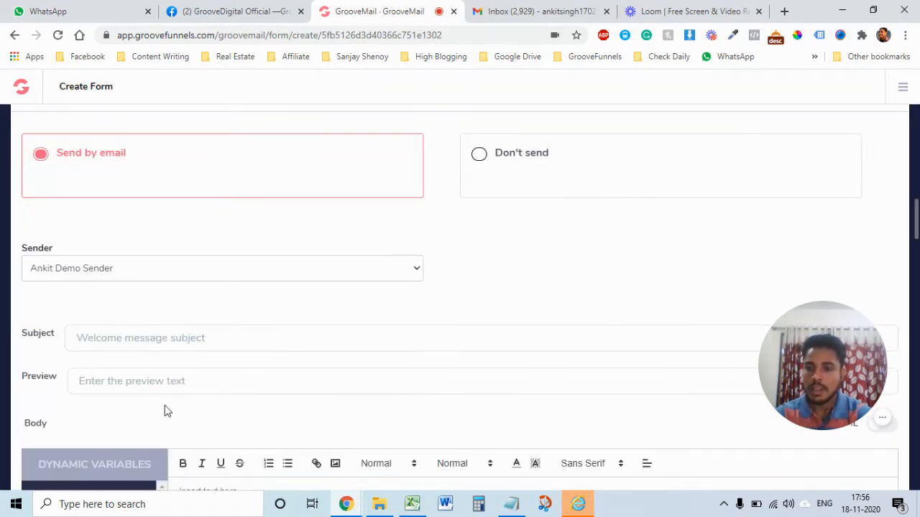
pyautogui.click(157, 346)
pyautogui.write('demo popup')
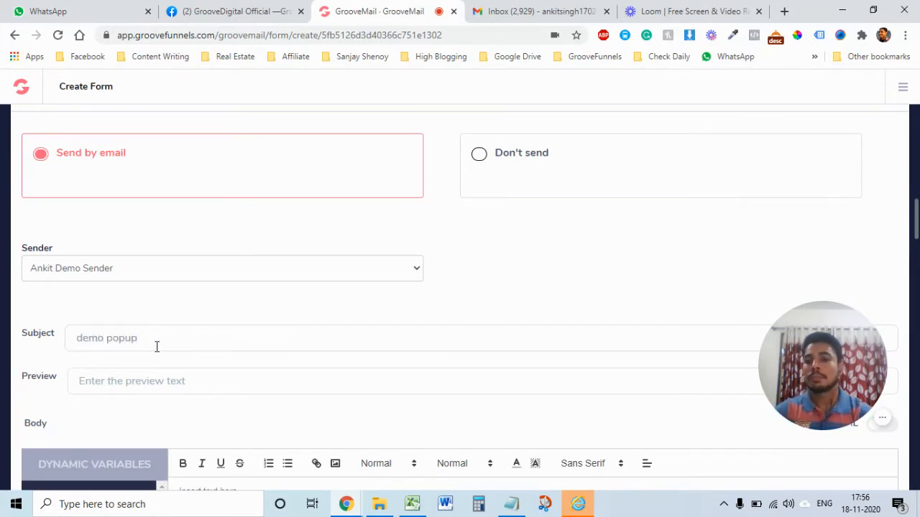
pyautogui.tripleClick(148, 335)
pyautogui.hotkey('ctrl', 'c')
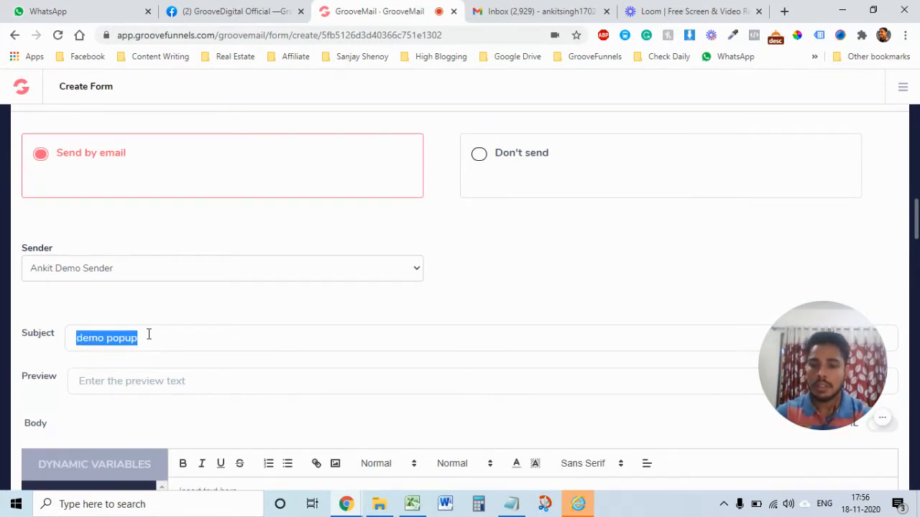
pyautogui.click(152, 381)
pyautogui.hotkey('ctrl', 'v')
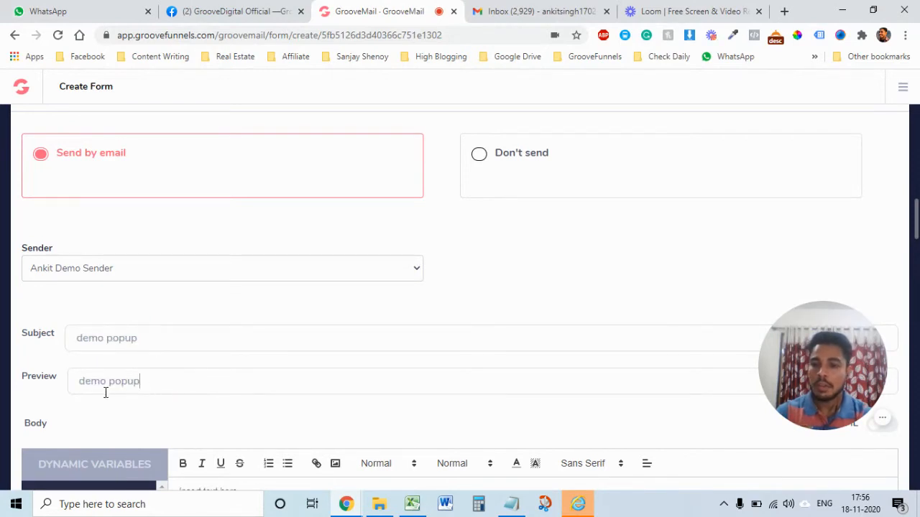
# Fill the welcome email's body with the copied text "demo popup"
pyautogui.scroll(-1, 344, 347)
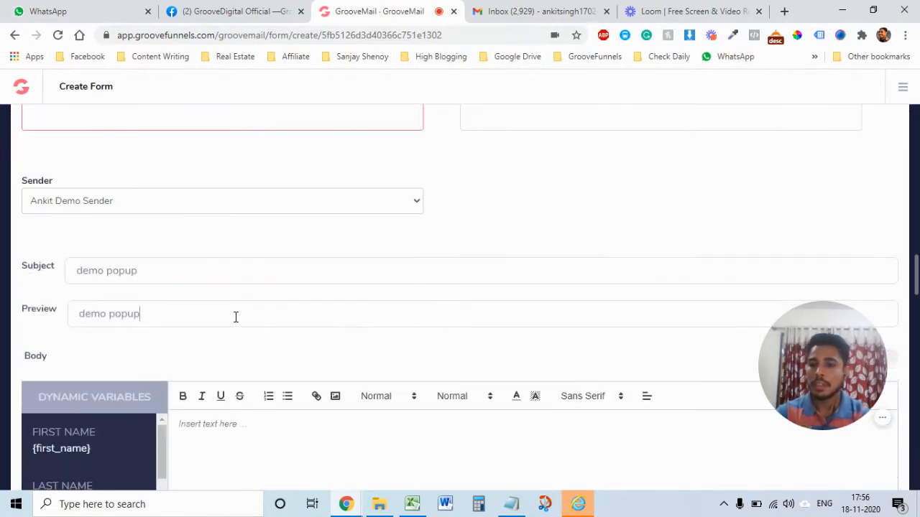
pyautogui.scroll(-2, 283, 342)
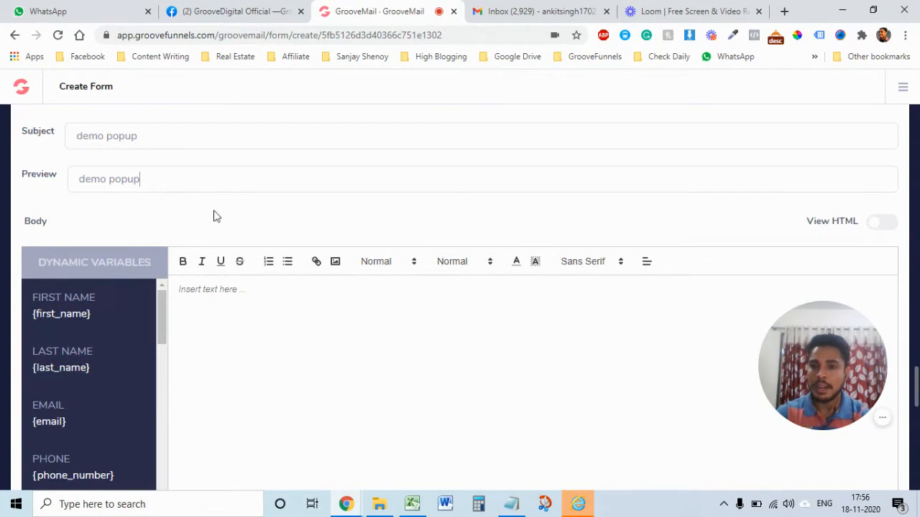
pyautogui.click(239, 318)
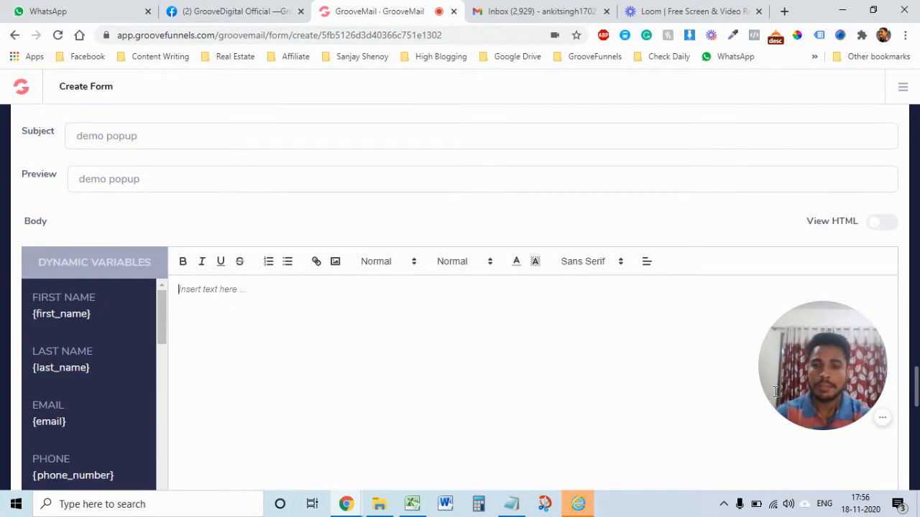
pyautogui.hotkey('ctrl', 'v')
pyautogui.moveTo(798, 360); pyautogui.dragTo(605, 289)
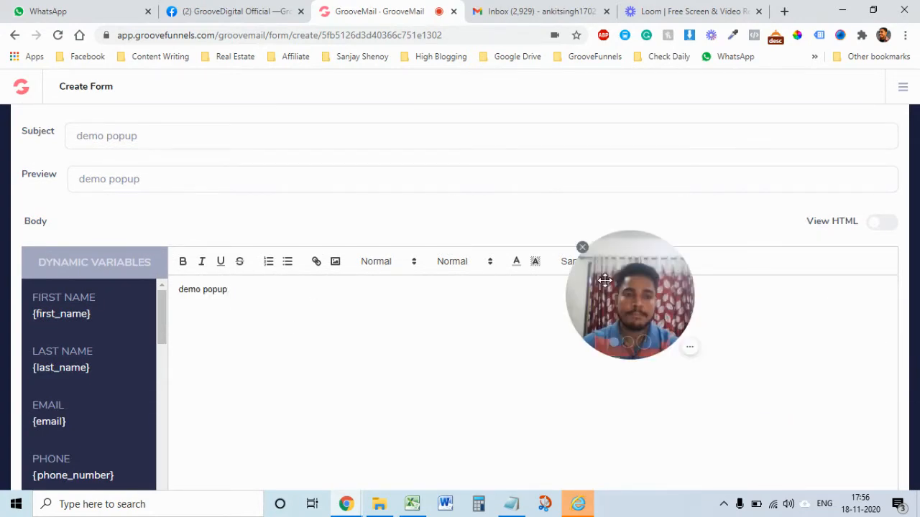
# Save the welcome email settings and subscribe the form's contacts to "pop up demo list"
pyautogui.scroll(-2, 810, 343)
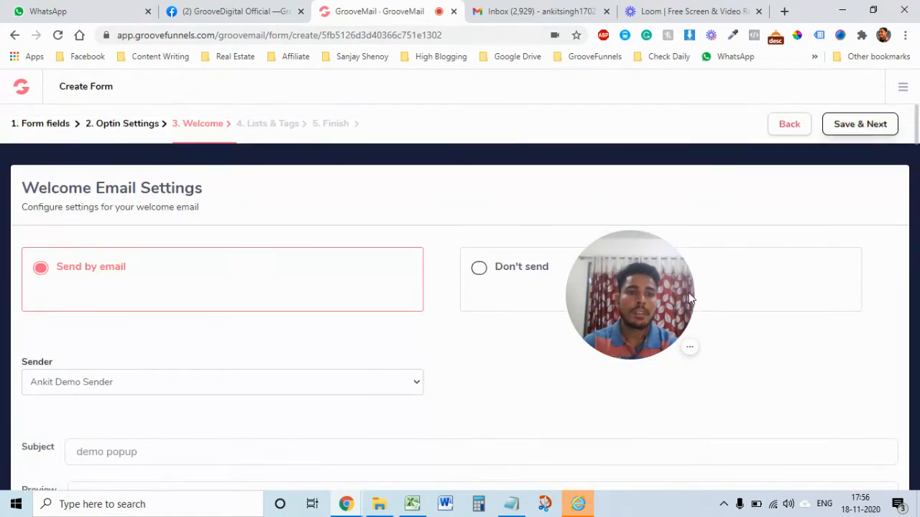
pyautogui.click(862, 126)
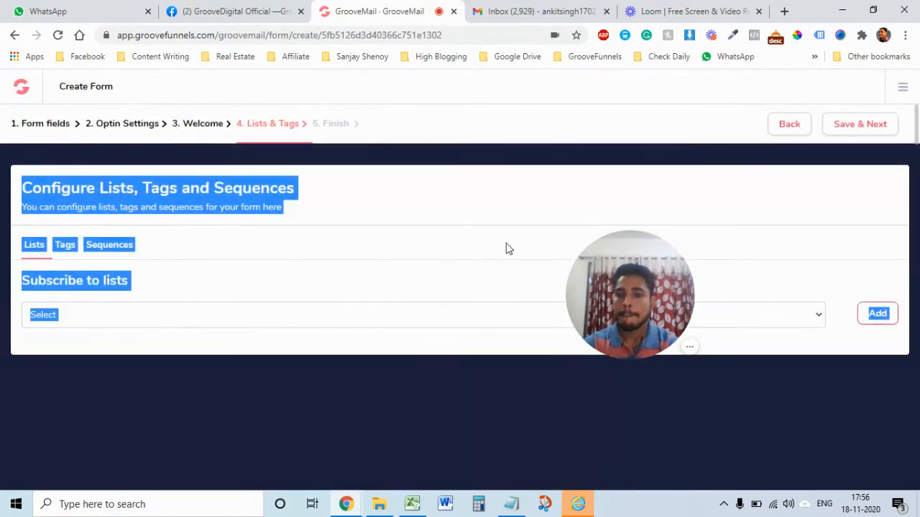
pyautogui.moveTo(636, 301); pyautogui.dragTo(394, 480)
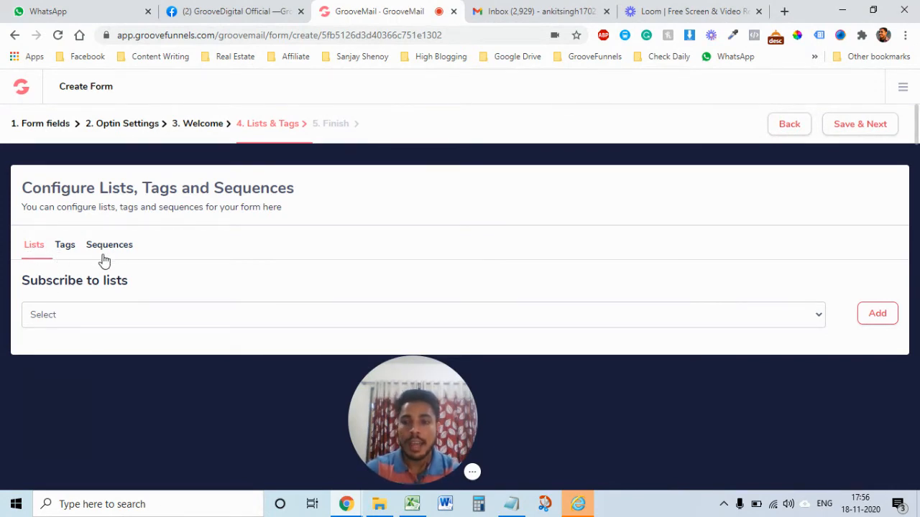
pyautogui.click(166, 318)
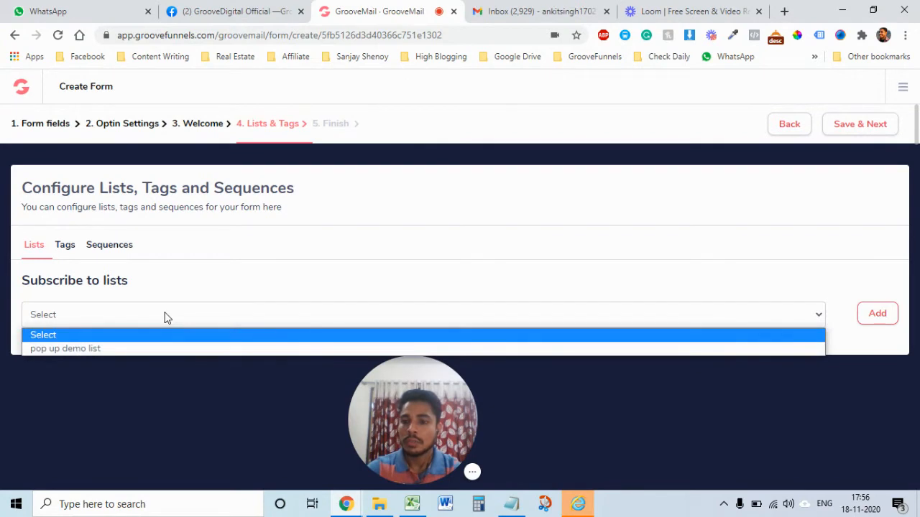
pyautogui.click(97, 350)
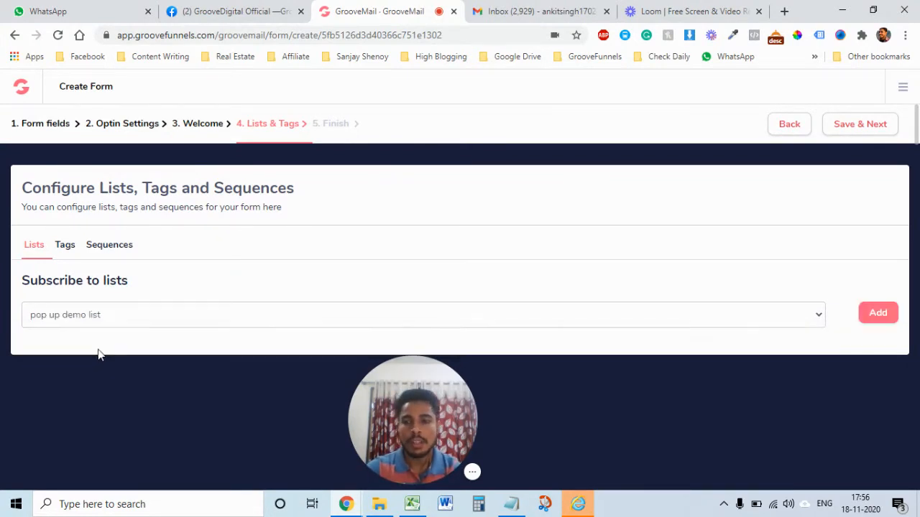
pyautogui.click(878, 317)
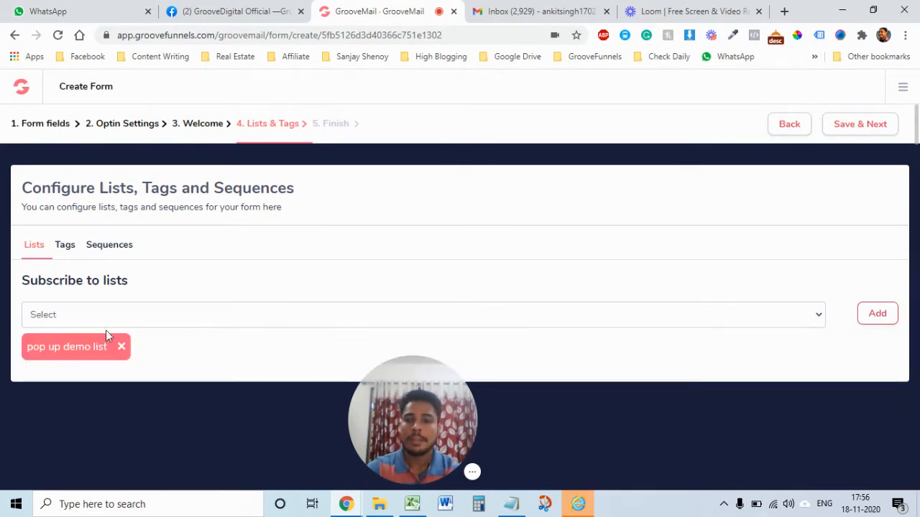
# Review the form's tag and sequence options, keep no tags or sequences, and save to reach the finish stage
pyautogui.click(65, 247)
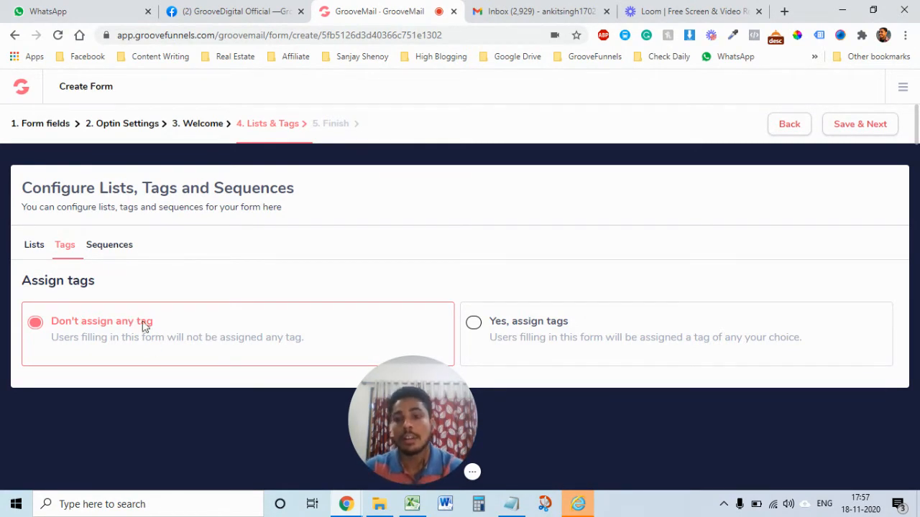
pyautogui.click(108, 250)
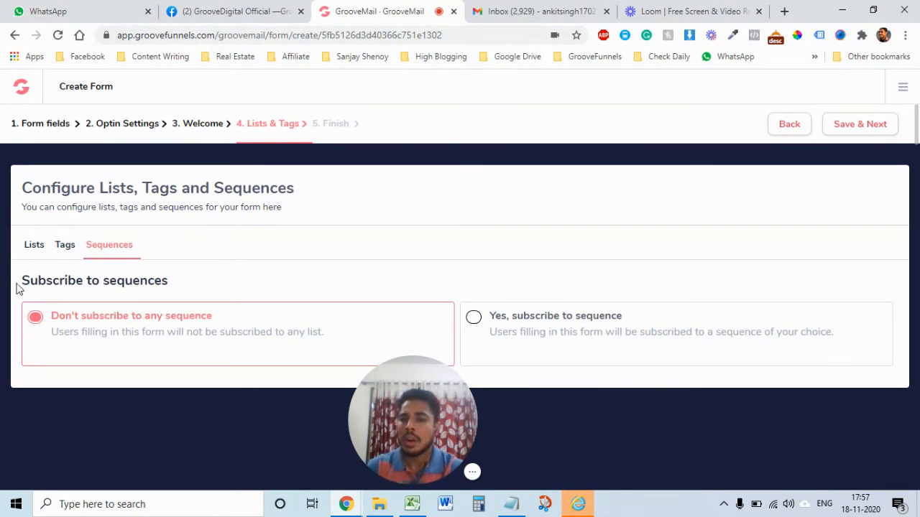
pyautogui.click(28, 251)
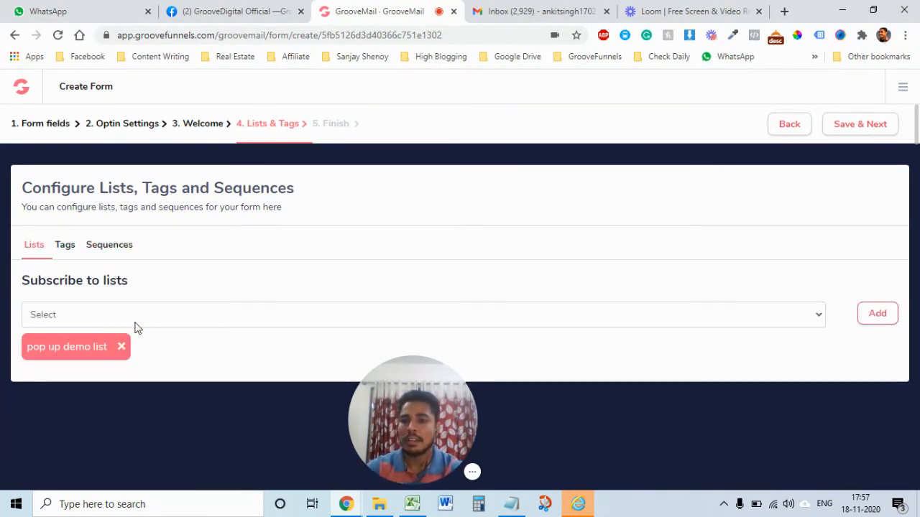
pyautogui.click(852, 130)
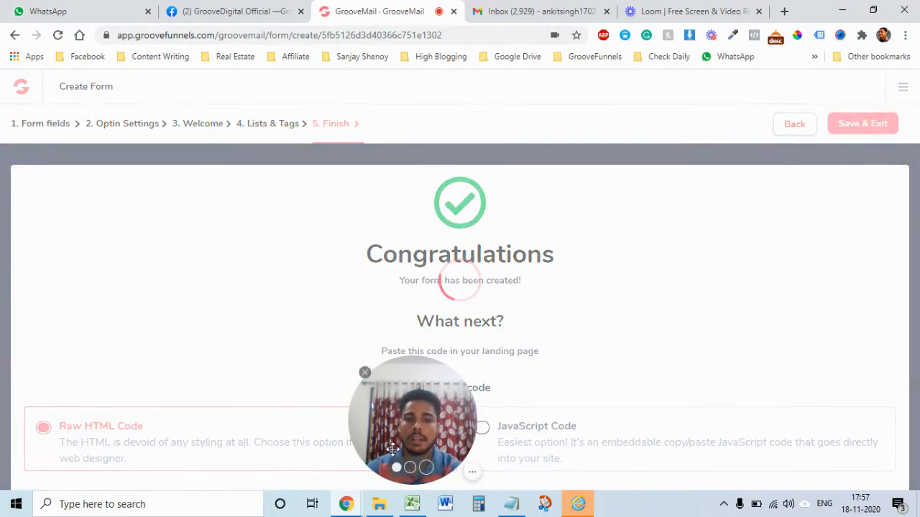
# Choose JavaScript Code as the form's embed code and select the entire code snippet
pyautogui.moveTo(392, 449); pyautogui.dragTo(120, 350)
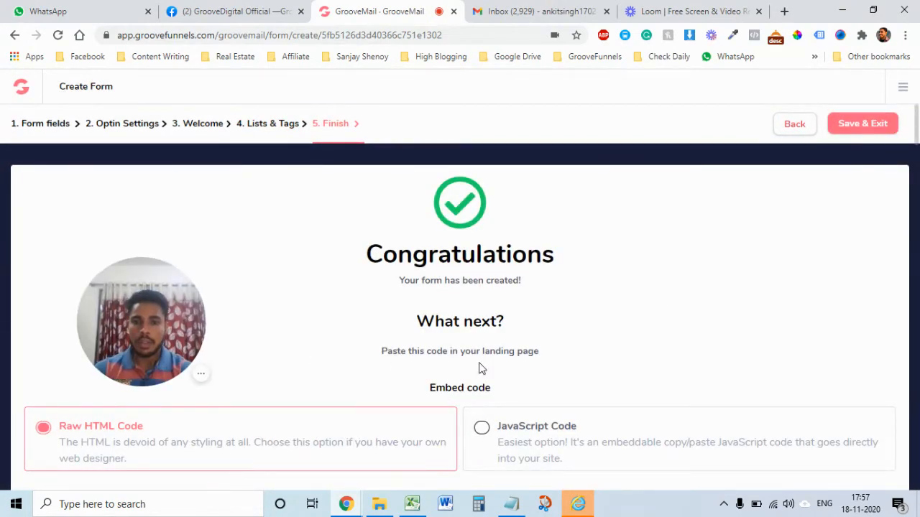
pyautogui.scroll(-1, 503, 345)
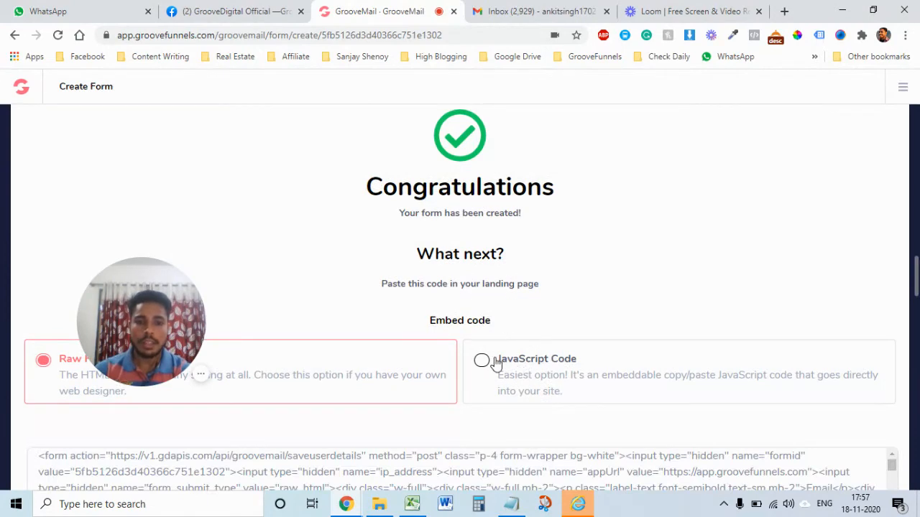
pyautogui.click(539, 382)
pyautogui.scroll(-1, 517, 397)
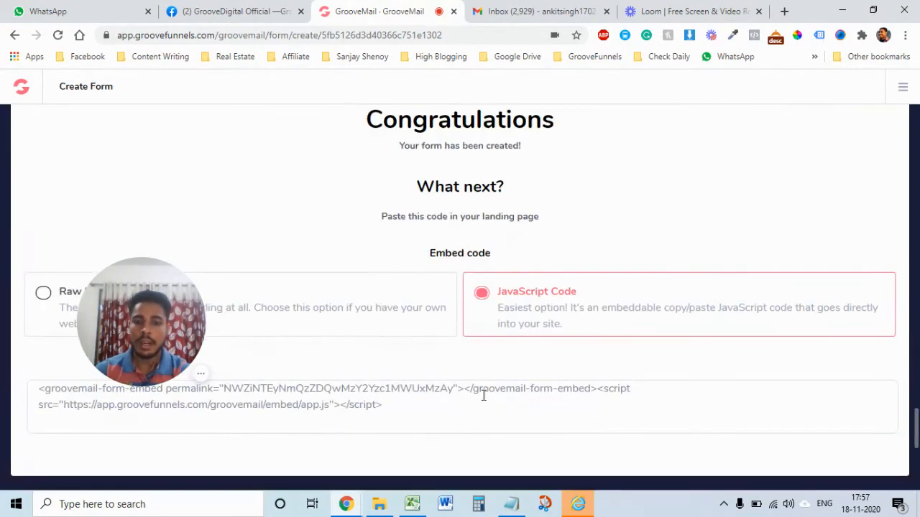
pyautogui.click(480, 390)
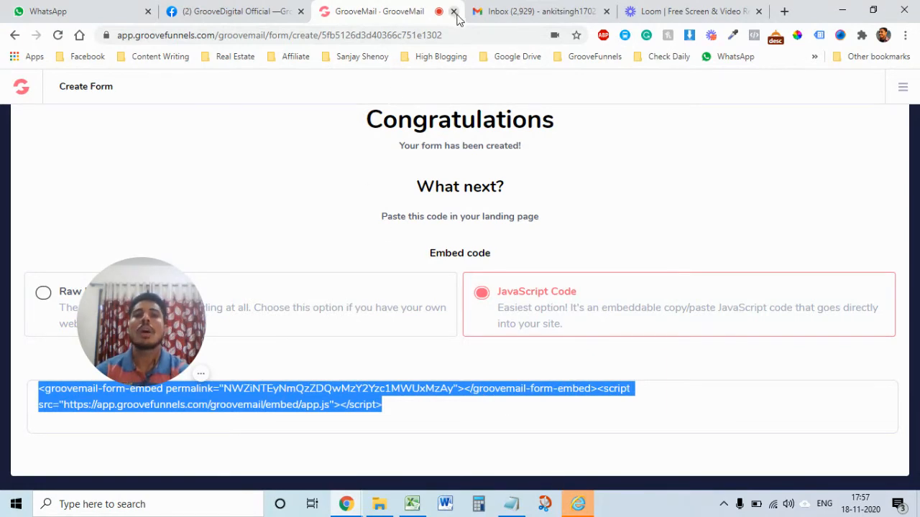
pyautogui.moveTo(141, 324); pyautogui.dragTo(348, 421)
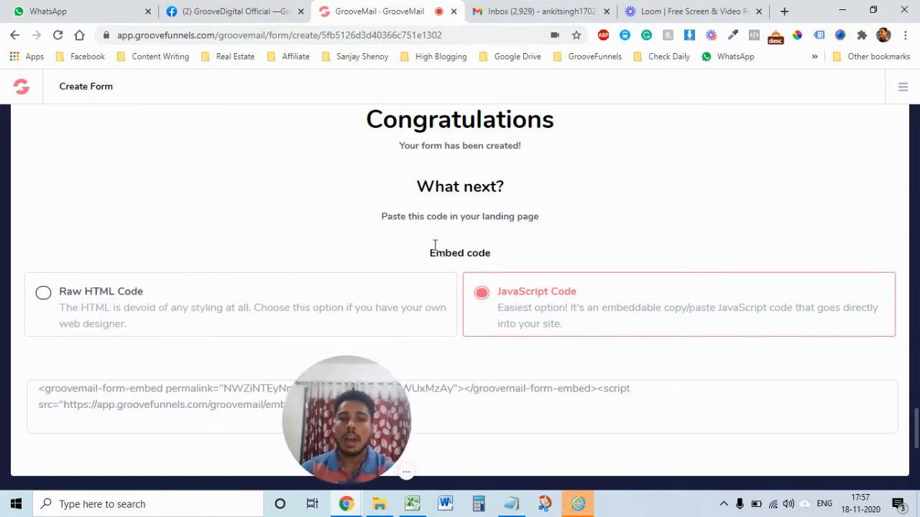
# Open the Registration Demo Page site from the managed sites in the page builder
pyautogui.click(20, 87)
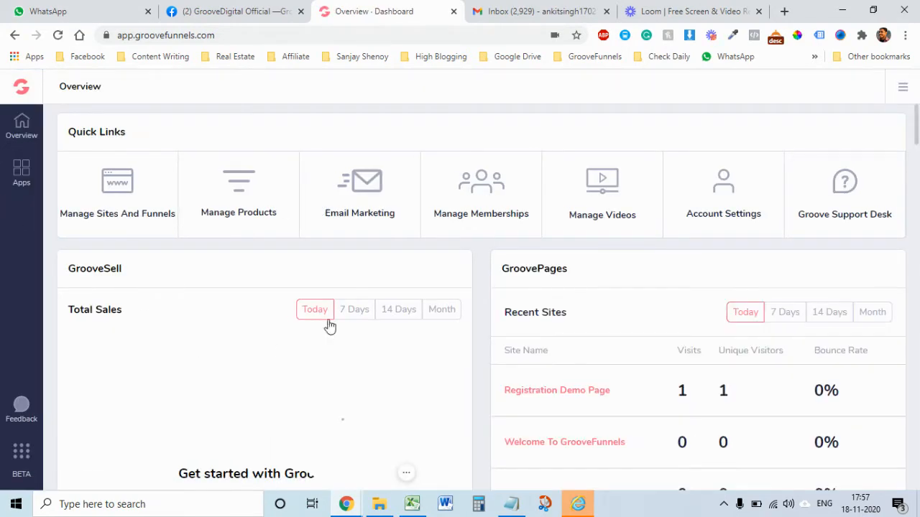
pyautogui.click(117, 186)
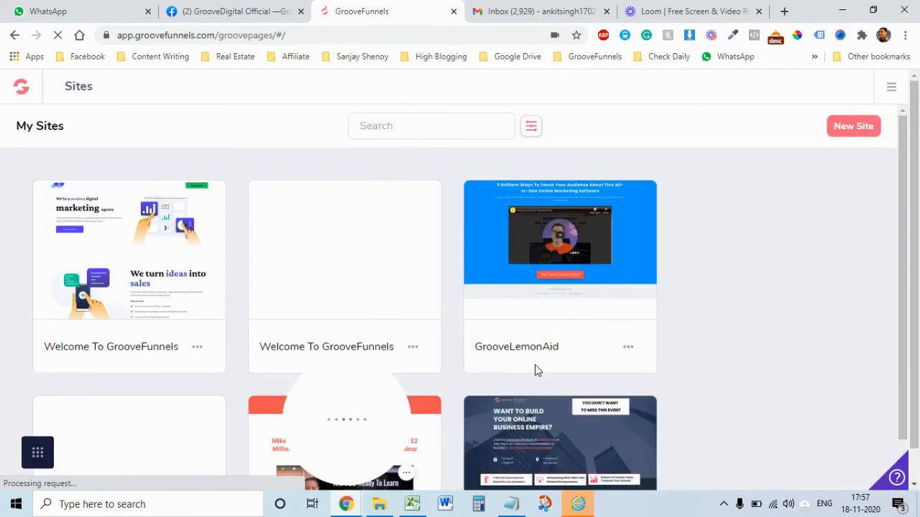
pyautogui.scroll(-2, 567, 403)
pyautogui.click(565, 371)
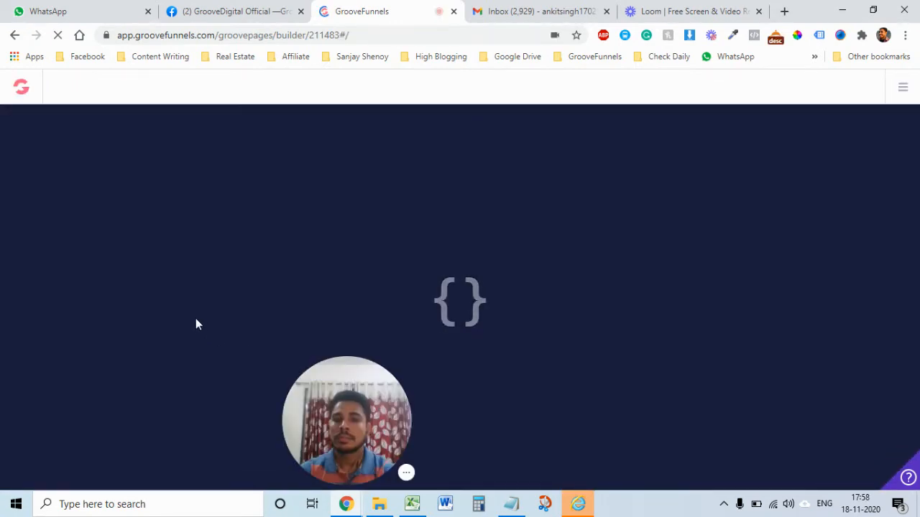
pyautogui.moveTo(352, 429); pyautogui.dragTo(108, 425)
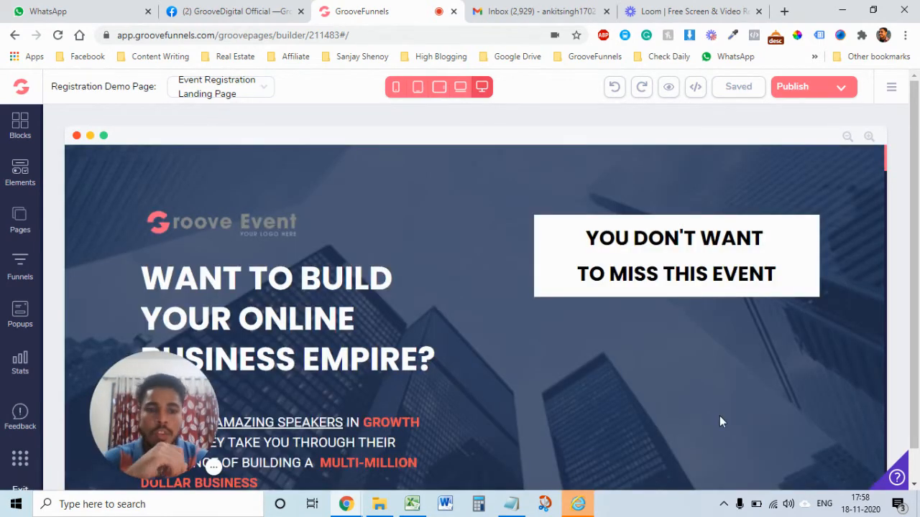
# Set the REGISTER NOW button below the countdown timer to link to a popup
pyautogui.scroll(-4, 715, 414)
pyautogui.scroll(-5, 720, 417)
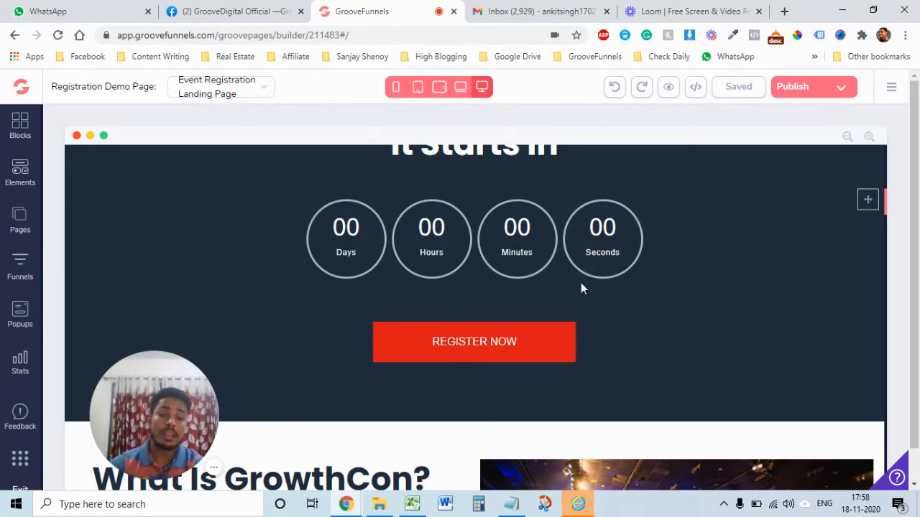
pyautogui.click(462, 347)
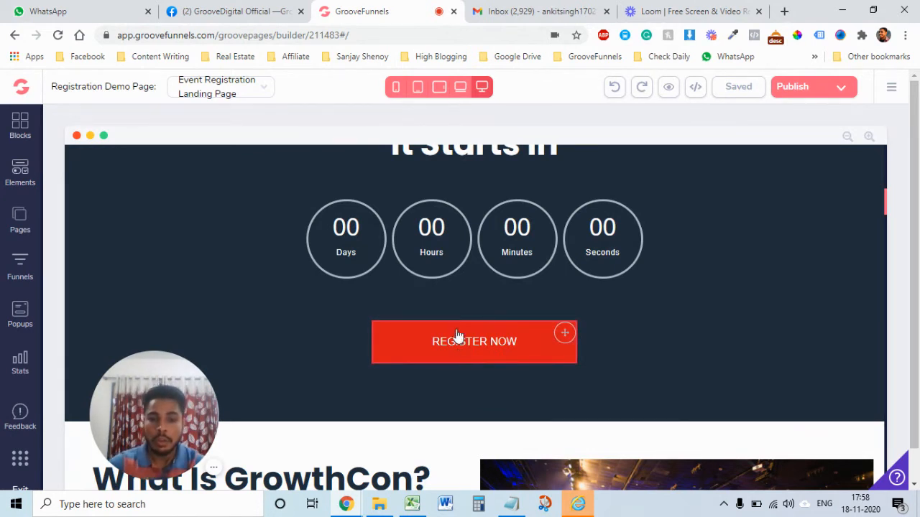
pyautogui.click(450, 343)
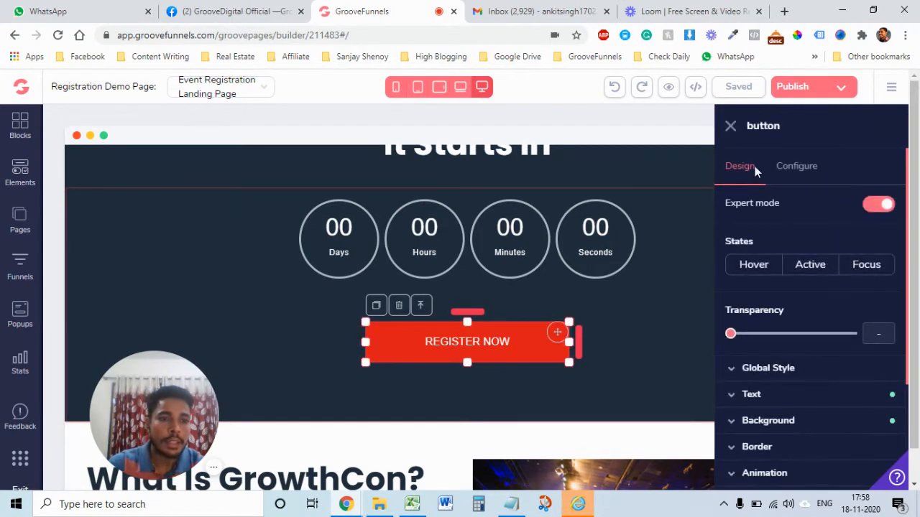
pyautogui.click(807, 167)
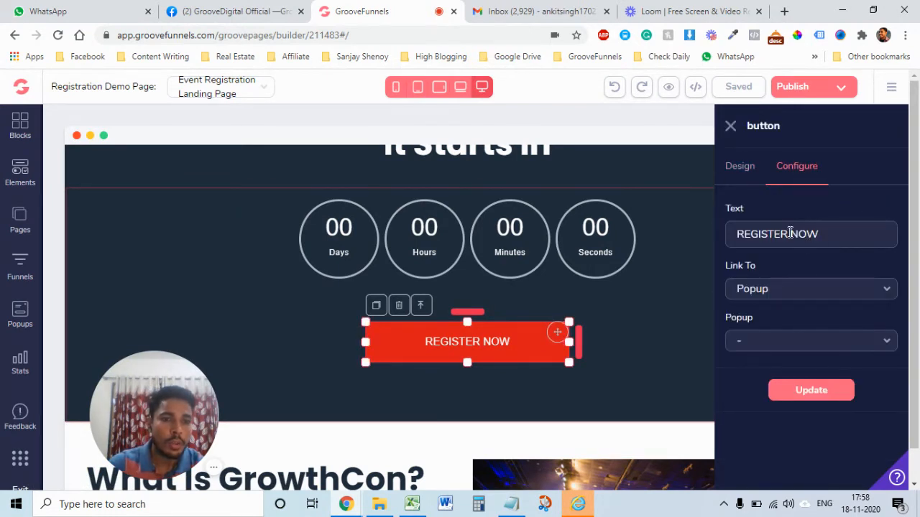
pyautogui.click(824, 295)
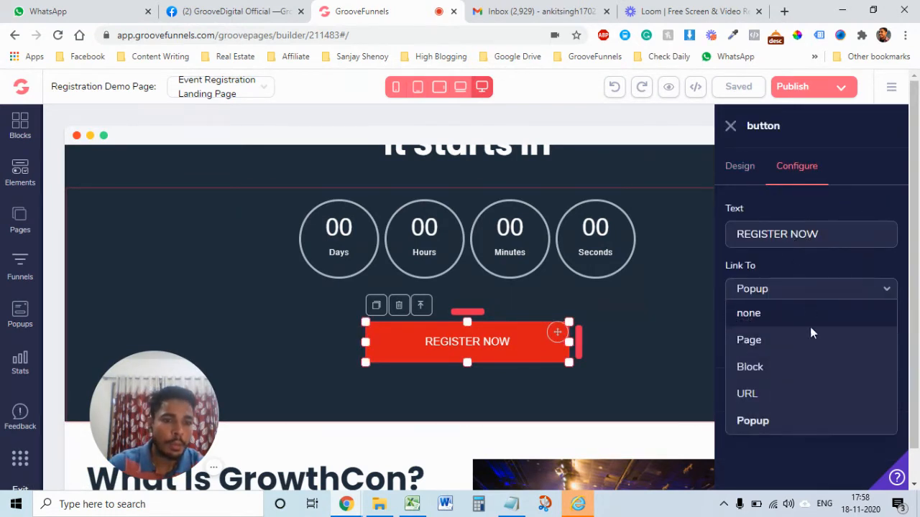
pyautogui.click(802, 421)
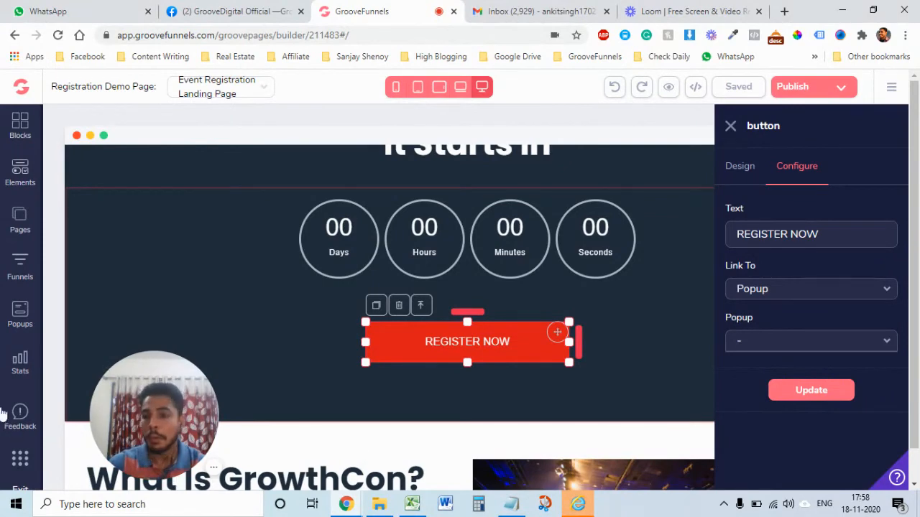
# Create a new Standard popup that appears on the Event Registration Landing Page
pyautogui.click(18, 318)
pyautogui.moveTo(178, 421); pyautogui.dragTo(396, 402)
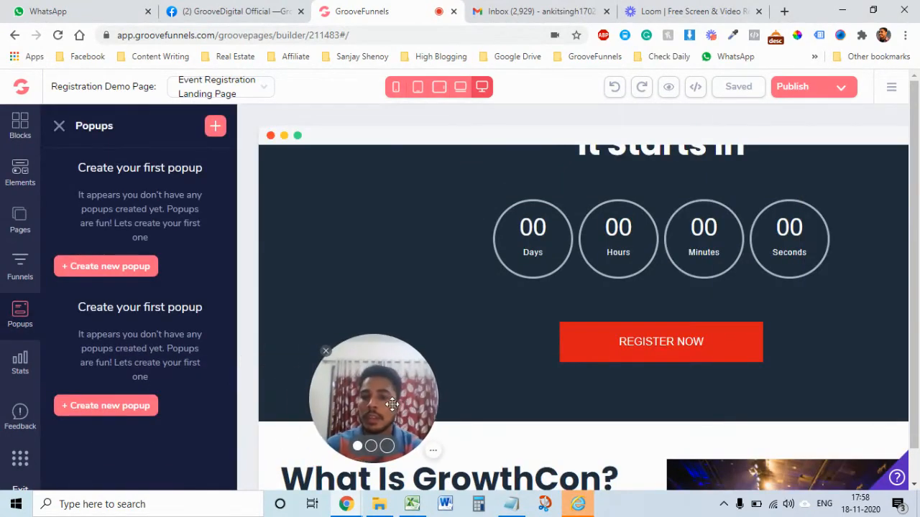
pyautogui.click(97, 268)
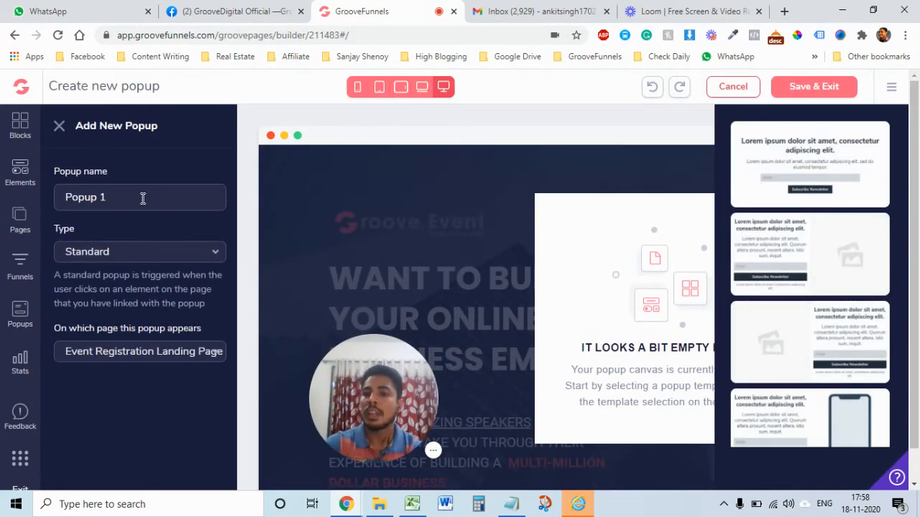
pyautogui.click(150, 263)
pyautogui.click(150, 263)
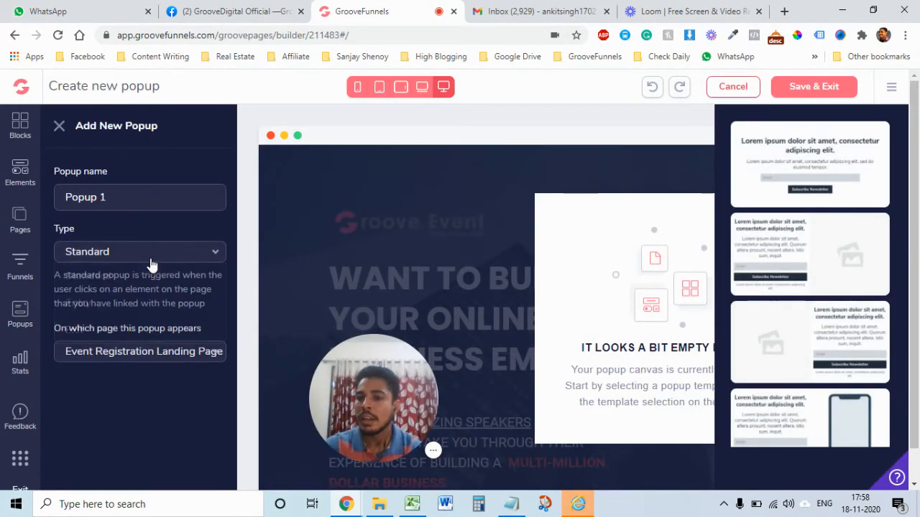
pyautogui.click(157, 355)
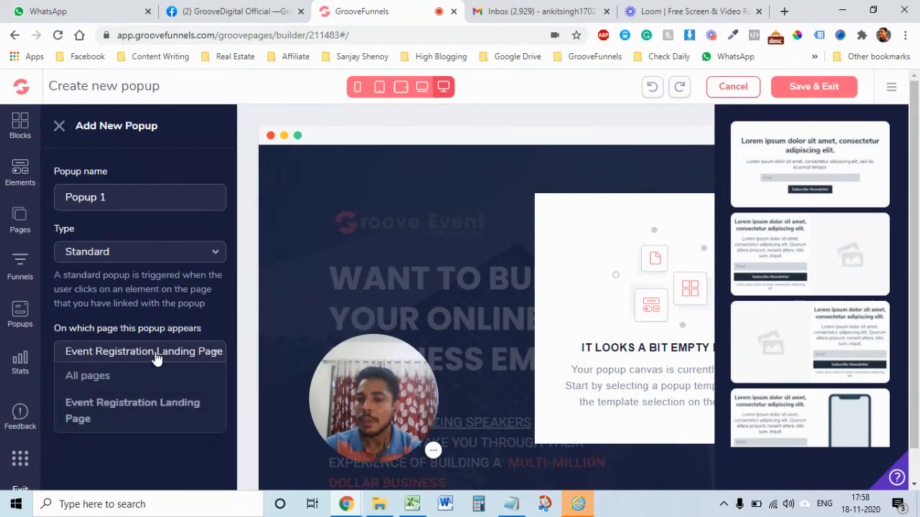
pyautogui.click(118, 402)
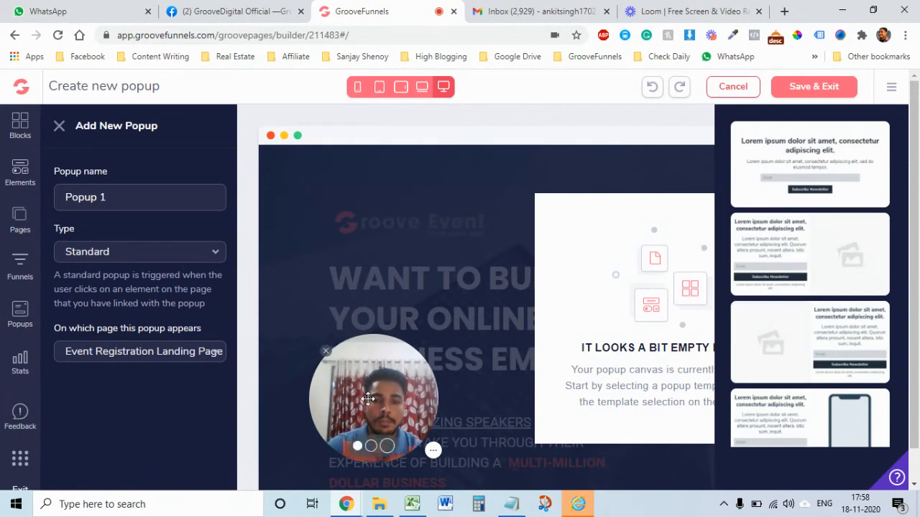
pyautogui.moveTo(374, 399); pyautogui.dragTo(157, 417)
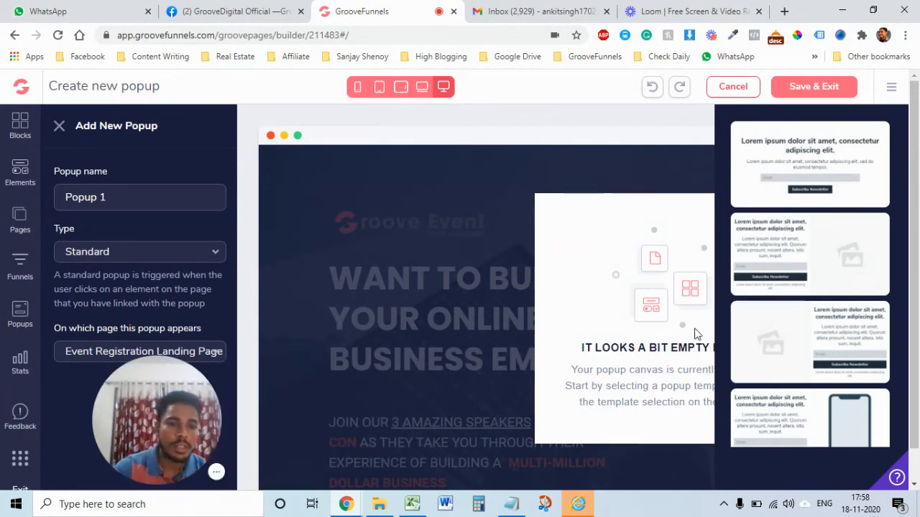
# Apply the popup template with a centred heading, short text and a single button, without a countdown or image
pyautogui.scroll(-2, 827, 314)
pyautogui.scroll(-1, 828, 316)
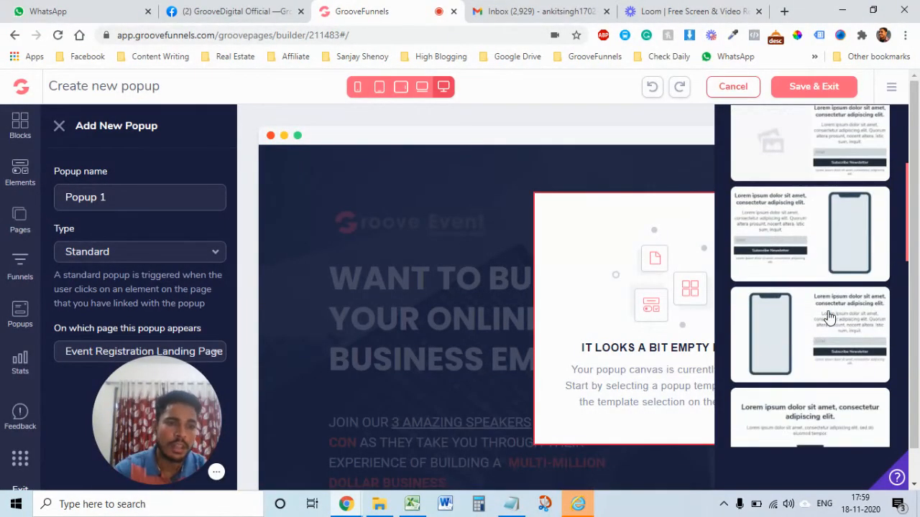
pyautogui.scroll(-3, 833, 329)
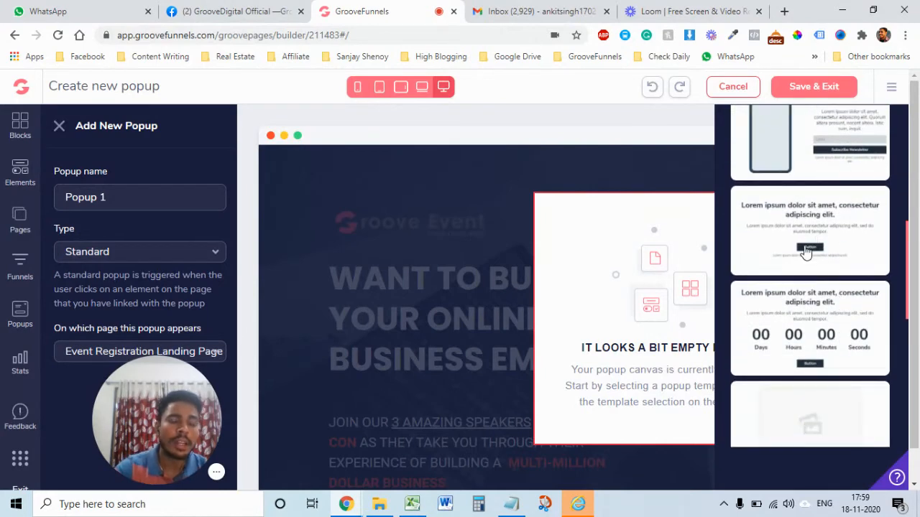
pyautogui.click(825, 227)
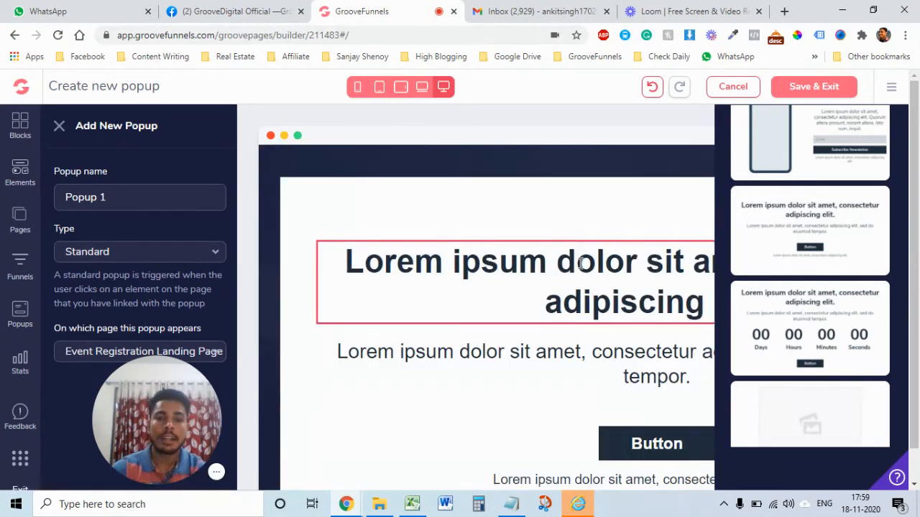
# Replace the popup's placeholder heading with text beginning "fill this form to get"
pyautogui.click(581, 263)
pyautogui.click(580, 263)
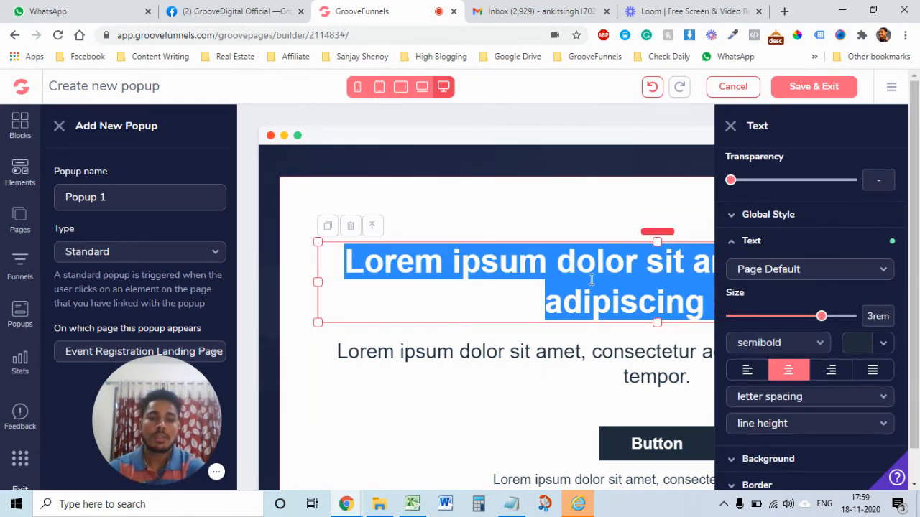
pyautogui.click(591, 280)
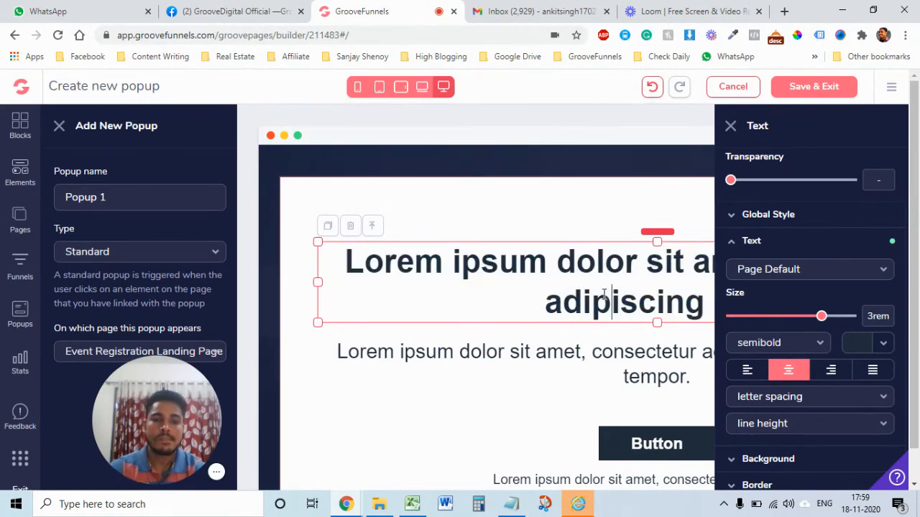
pyautogui.hotkey('ctrl', 'a')
pyautogui.press('BackSpace')
pyautogui.write('f')
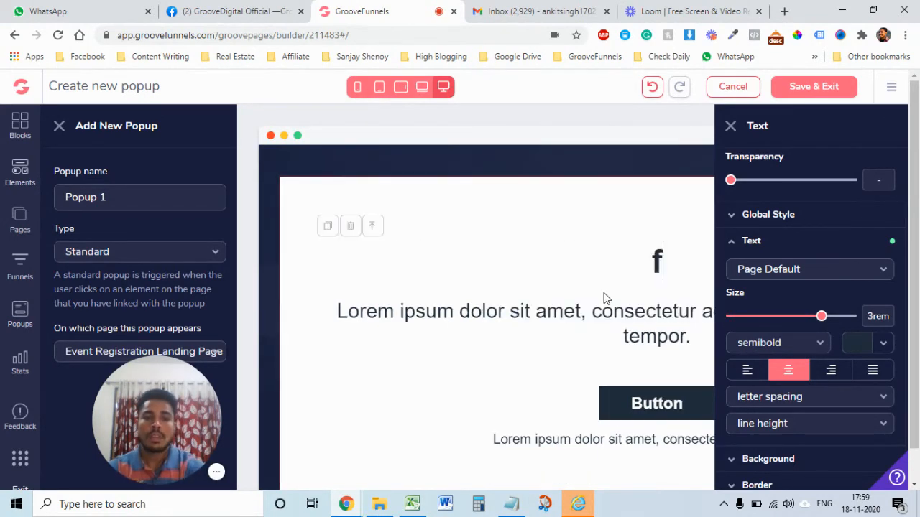
pyautogui.write('illl thi')
pyautogui.press('BackSpace')
pyautogui.press('BackSpace')
pyautogui.press('BackSpace')
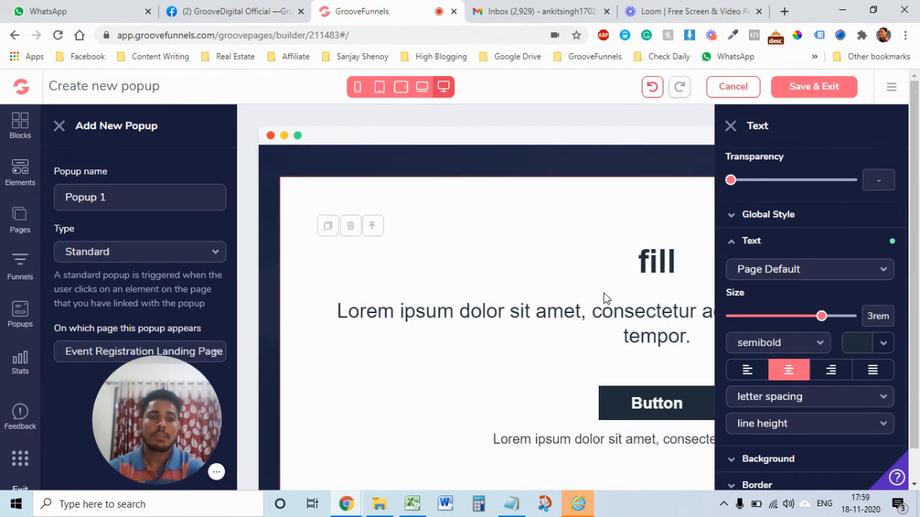
pyautogui.write('this form')
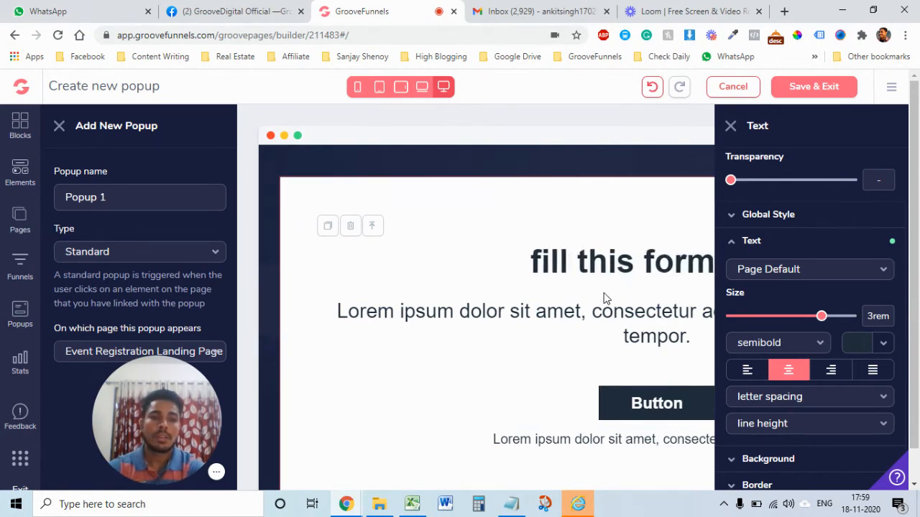
pyautogui.write(' to get')
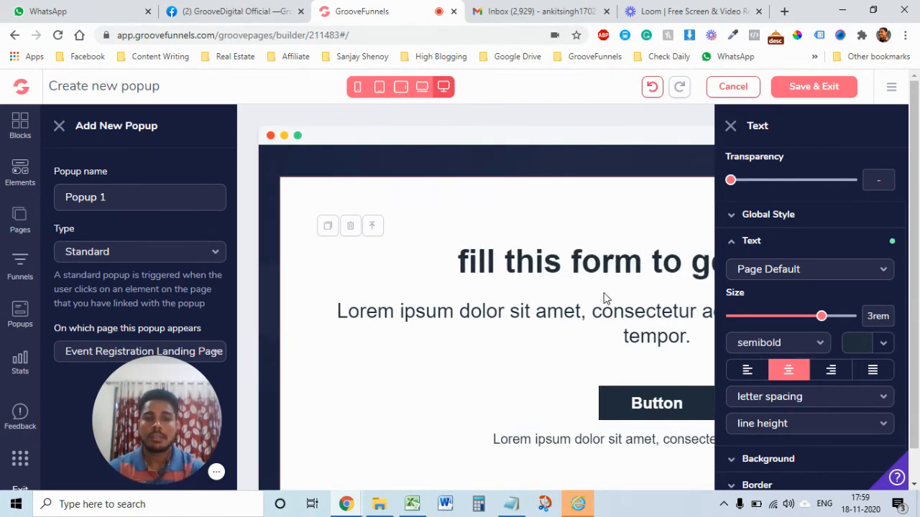
# Delete the placeholder paragraph below the popup heading and the small text line under the button
pyautogui.click(505, 319)
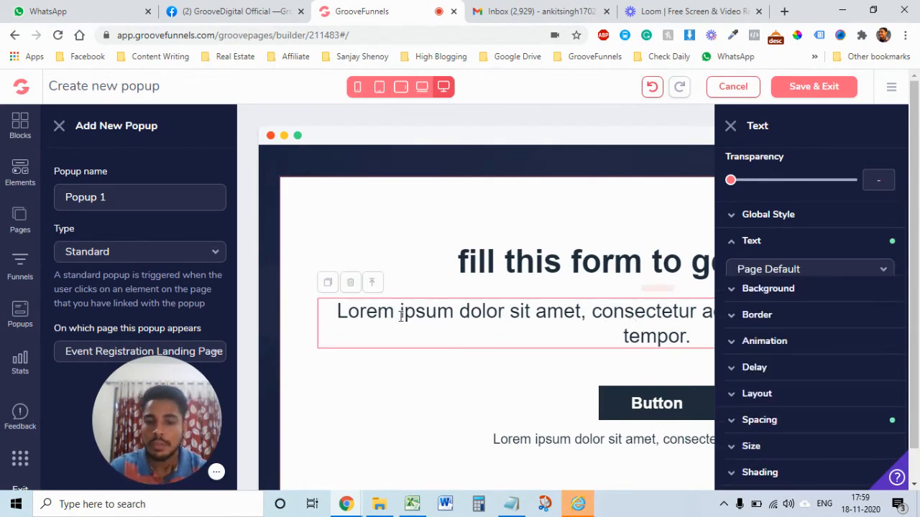
pyautogui.click(349, 283)
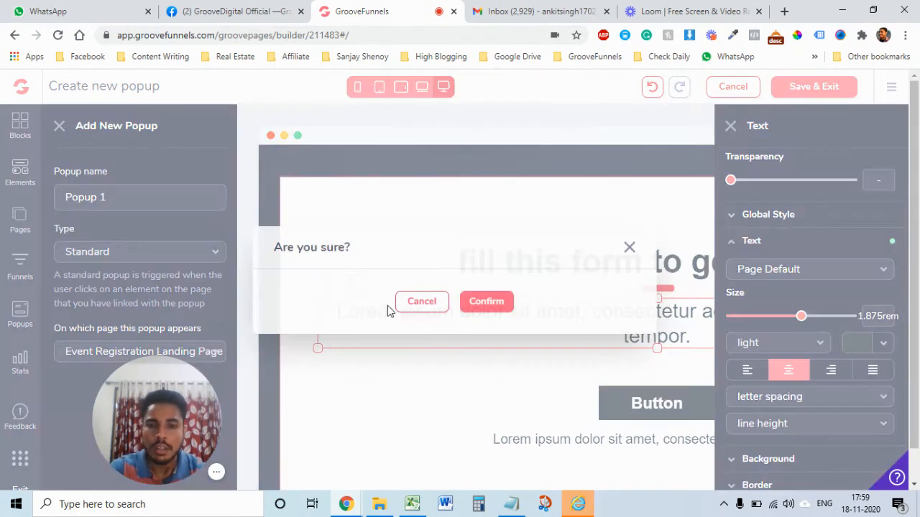
pyautogui.click(484, 302)
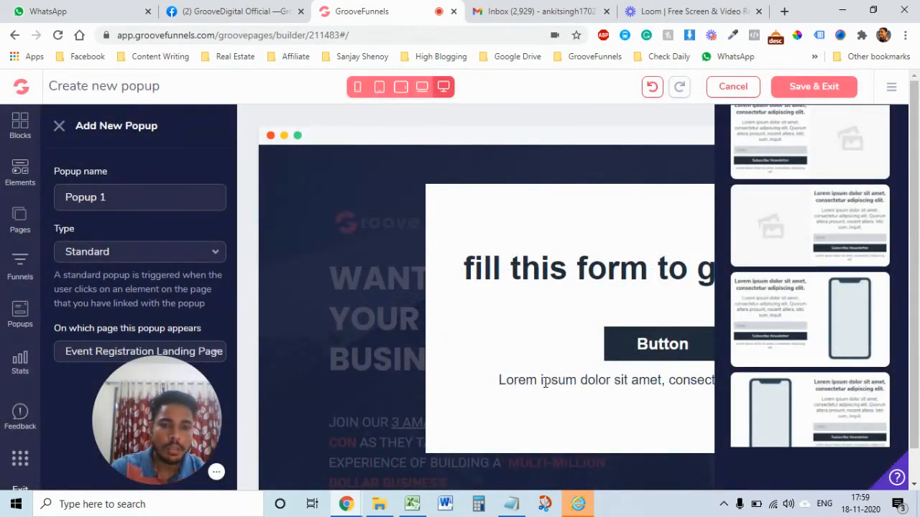
pyautogui.click(544, 382)
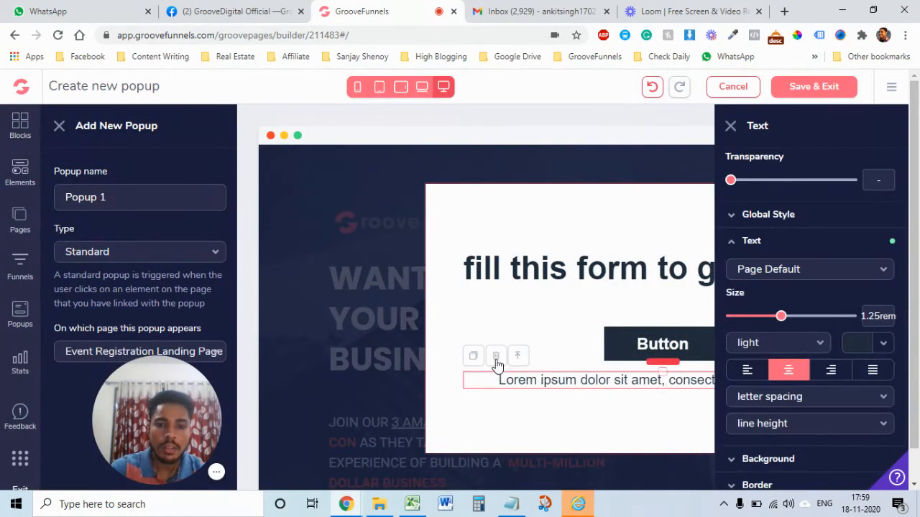
pyautogui.click(495, 355)
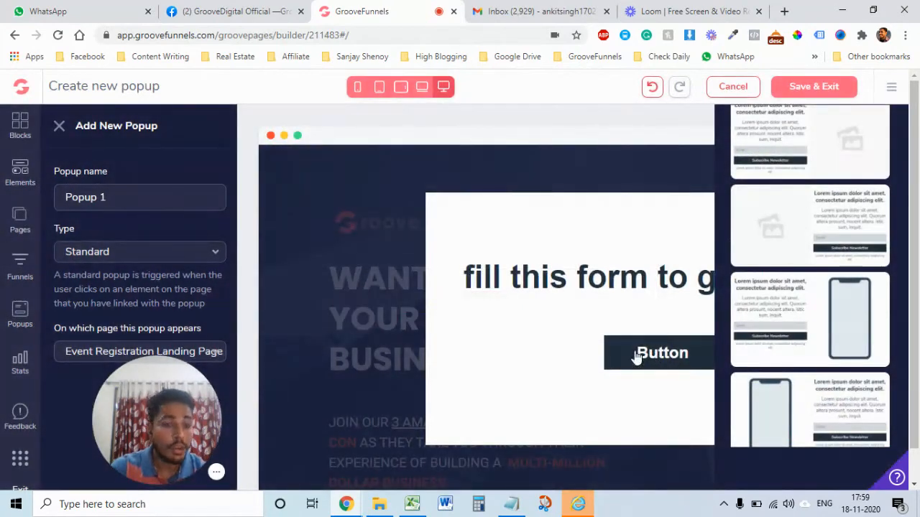
# Remove the placeholder button from the popup
pyautogui.click(637, 360)
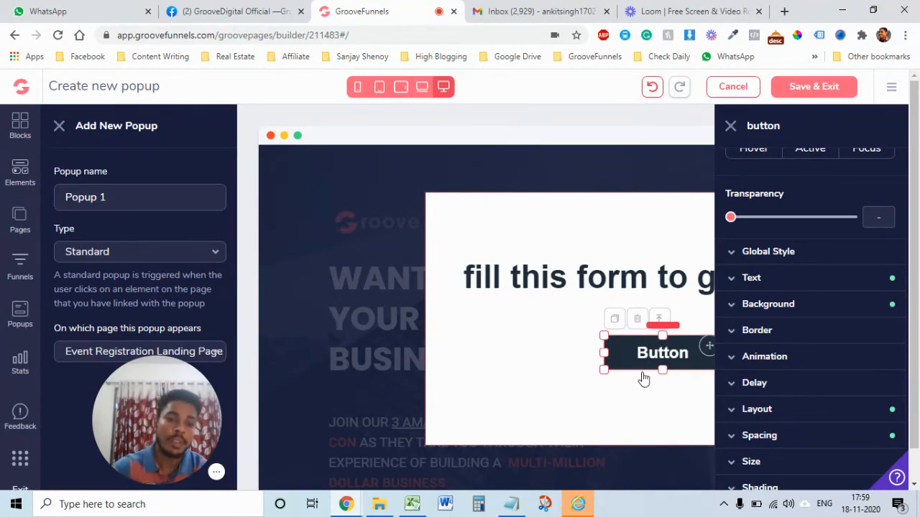
pyautogui.click(637, 323)
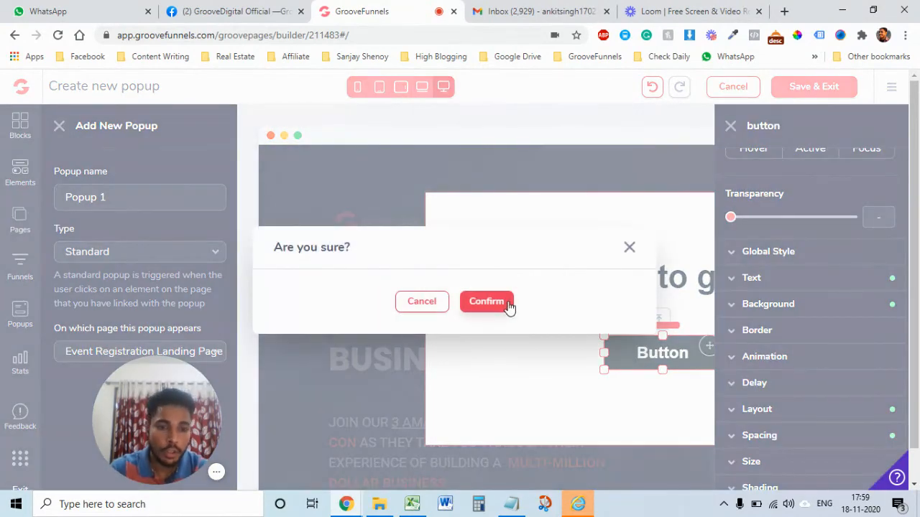
pyautogui.click(496, 305)
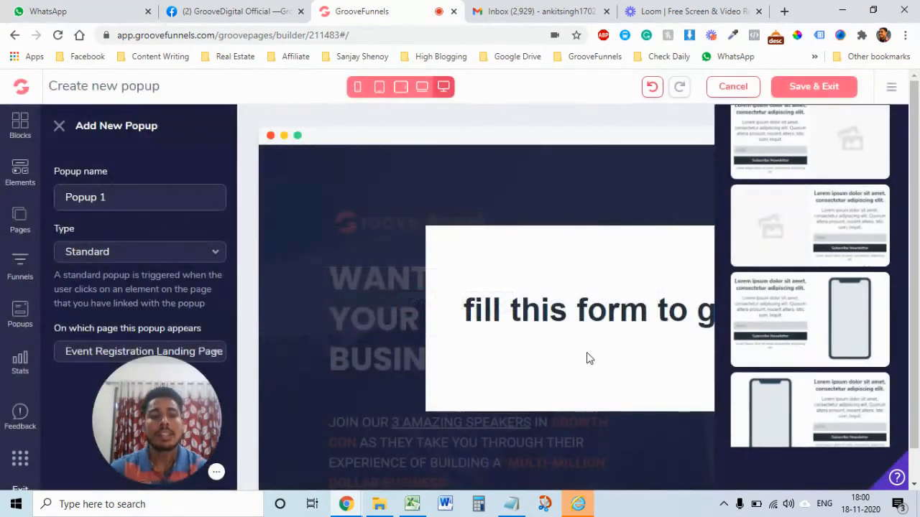
# Add a Code Embed element to the popup block directly below the heading
pyautogui.click(460, 320)
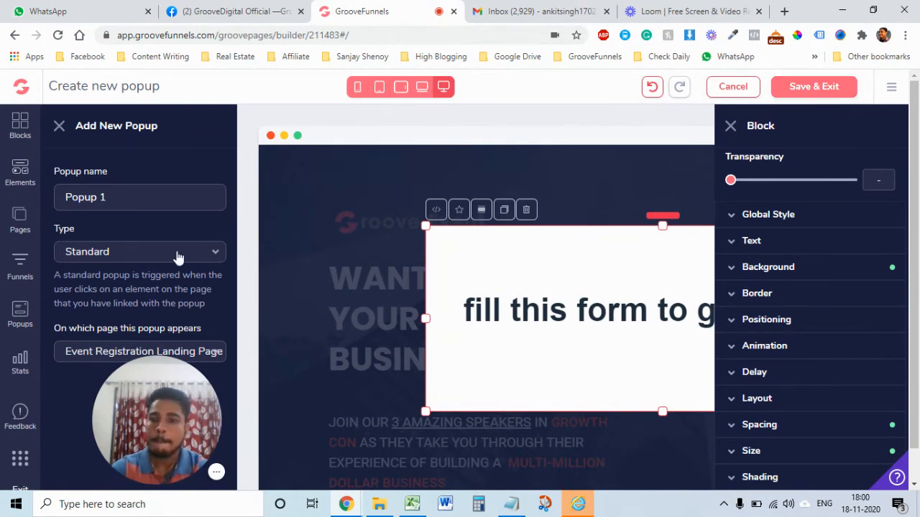
pyautogui.click(12, 177)
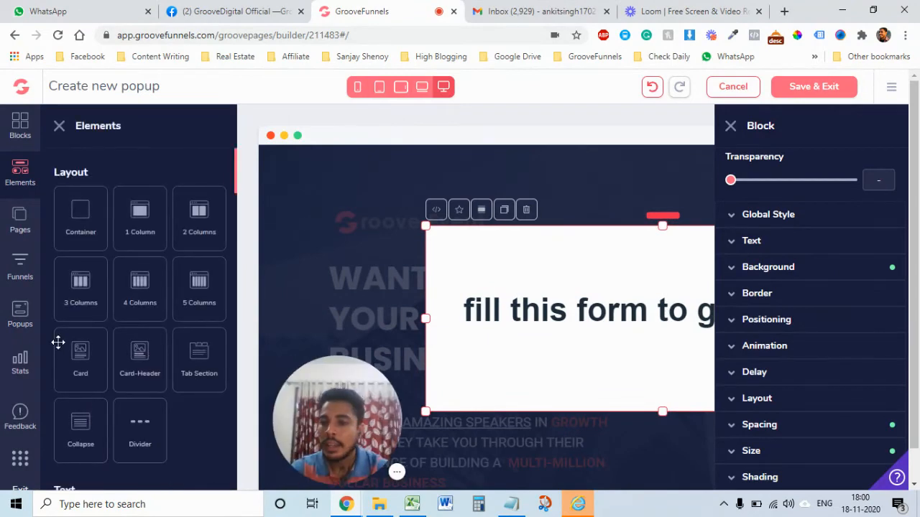
pyautogui.scroll(-15, 57, 343)
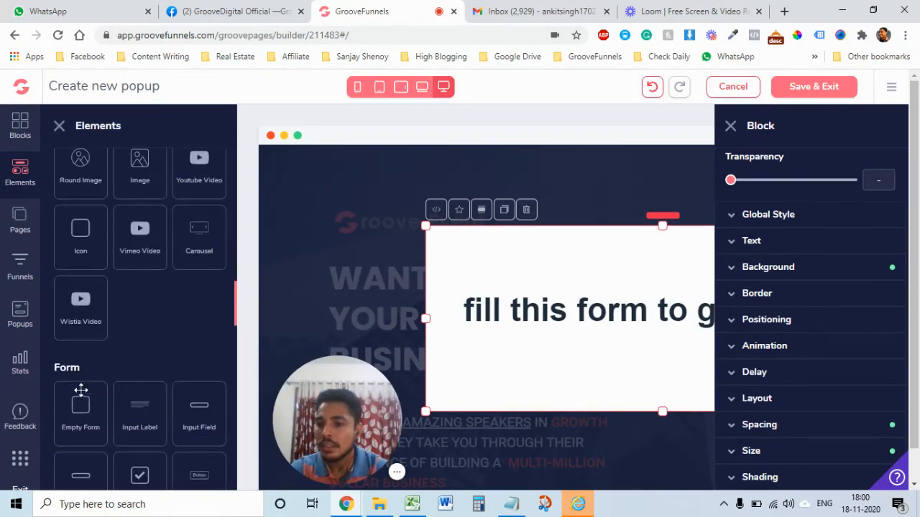
pyautogui.scroll(-10, 81, 391)
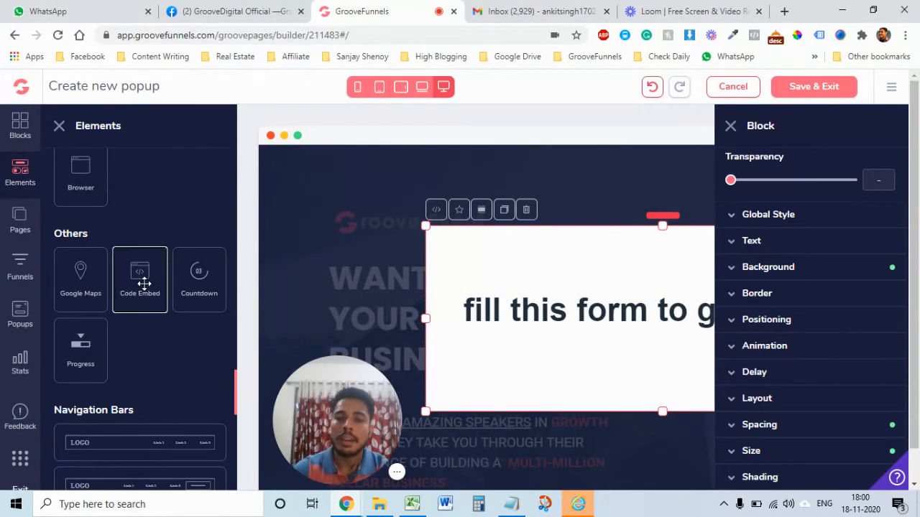
pyautogui.moveTo(144, 287); pyautogui.dragTo(519, 363)
pyautogui.click(539, 361)
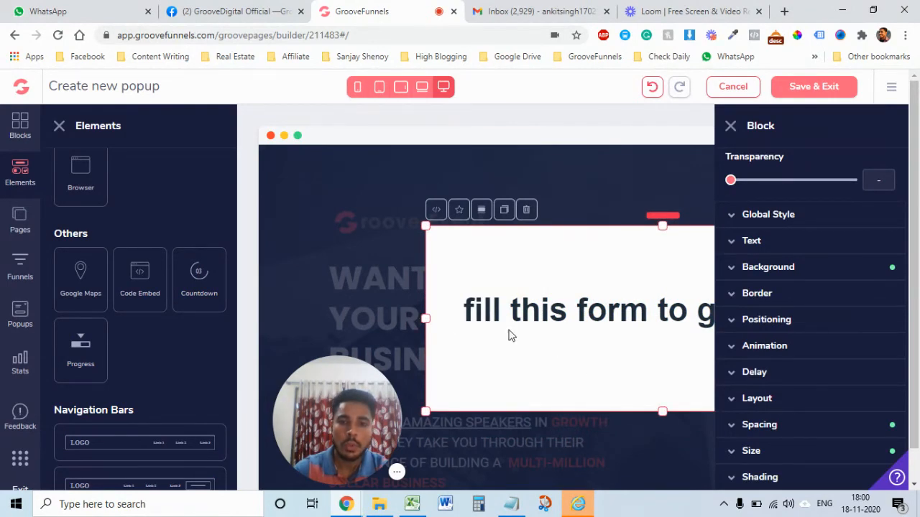
pyautogui.moveTo(137, 274); pyautogui.dragTo(560, 359)
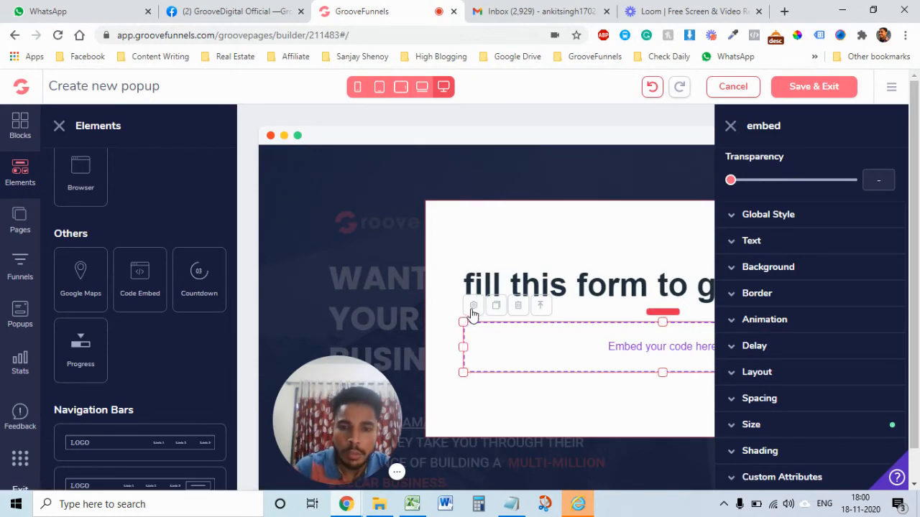
# Paste the GrooveMail form's embed code into the Code Embed element's source, then save and exit the popup
pyautogui.click(474, 306)
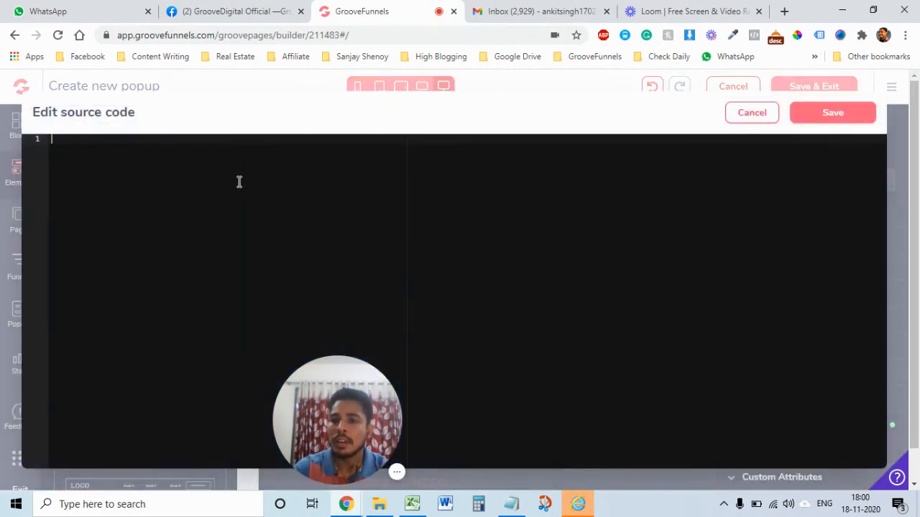
pyautogui.write('<groovemail-form-embed permalink="NWZiNTEyNmQzZDQwMzY2Yzc1MWUxMzAy"></groovemail-form-embed><script src="https://app.groovefunnels.com/groovemail/embed/app.js"></script>')
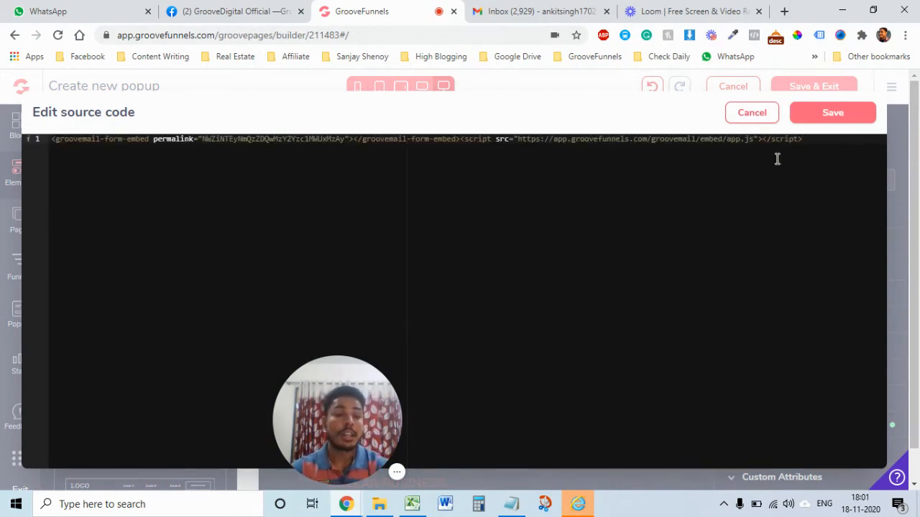
pyautogui.click(836, 113)
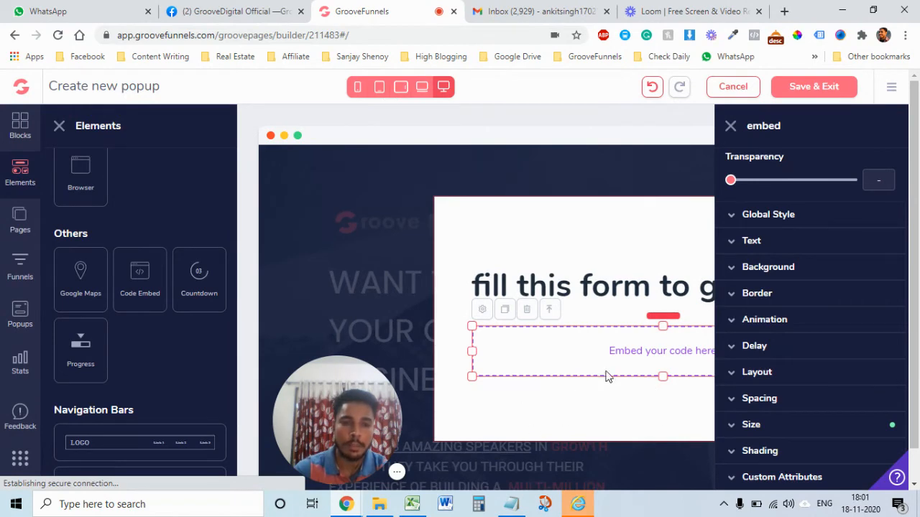
pyautogui.scroll(-1, 603, 392)
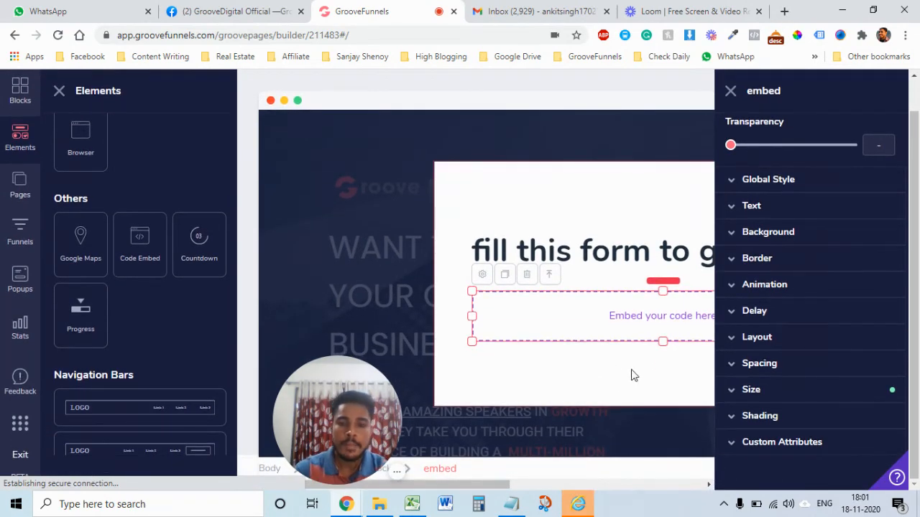
pyautogui.scroll(1, 636, 375)
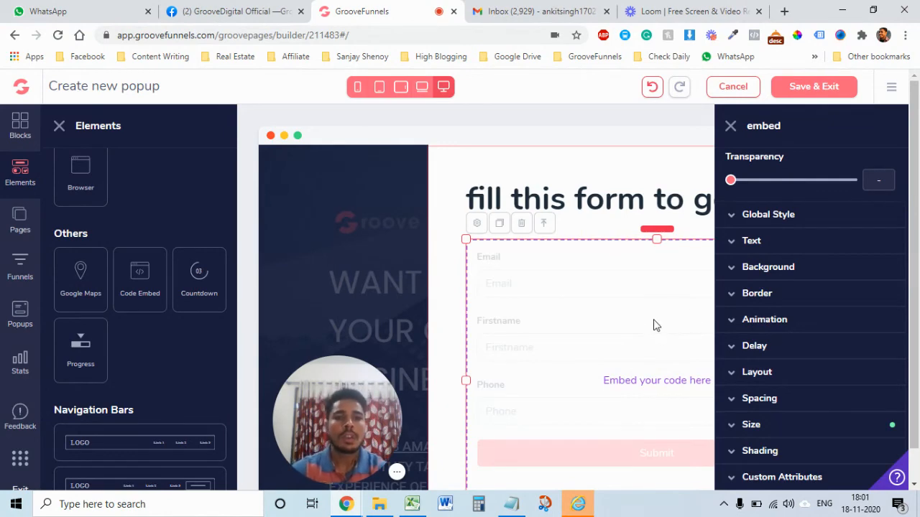
pyautogui.click(806, 93)
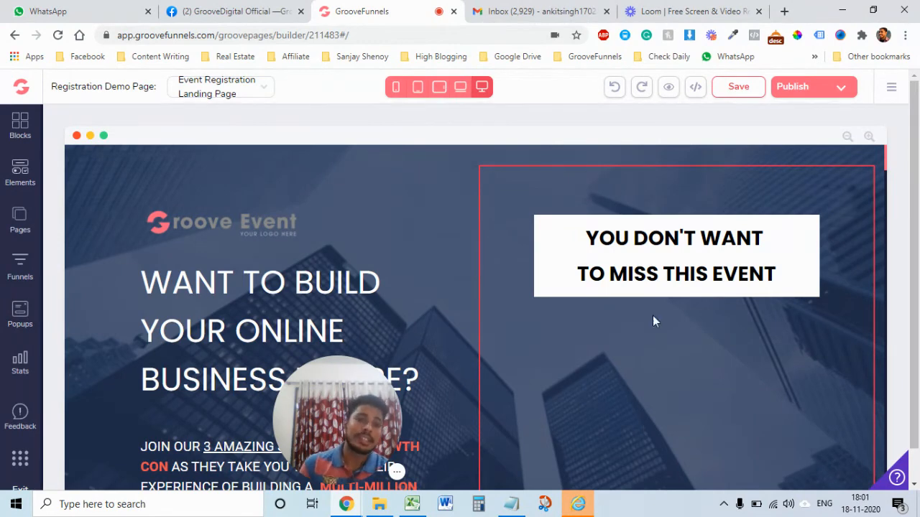
# Save the landing page and publish the site on its hosted GroovePages address under demo1
pyautogui.click(730, 90)
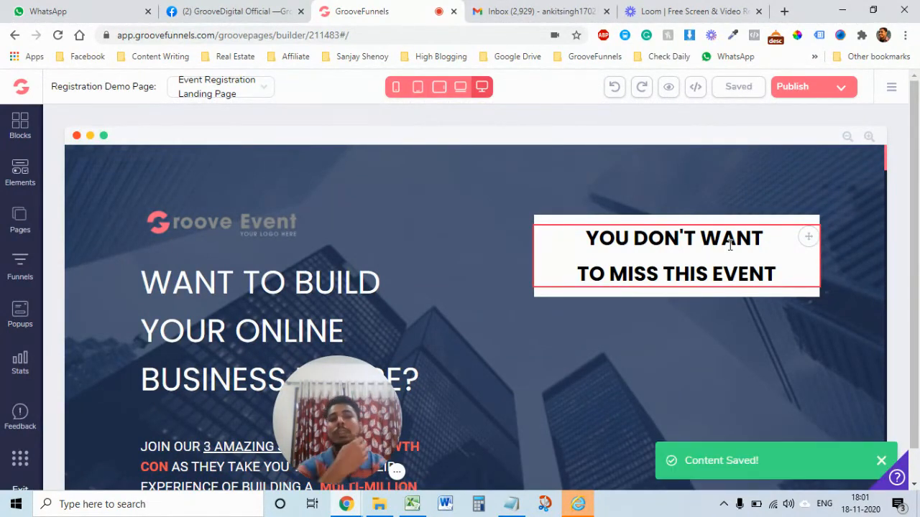
pyautogui.click(839, 89)
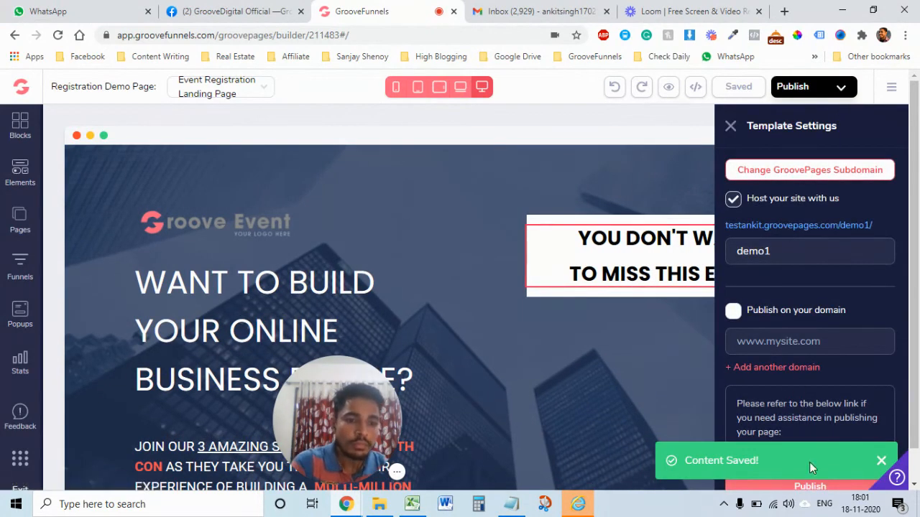
pyautogui.scroll(-1, 824, 460)
pyautogui.scroll(-1, 824, 467)
pyautogui.click(817, 437)
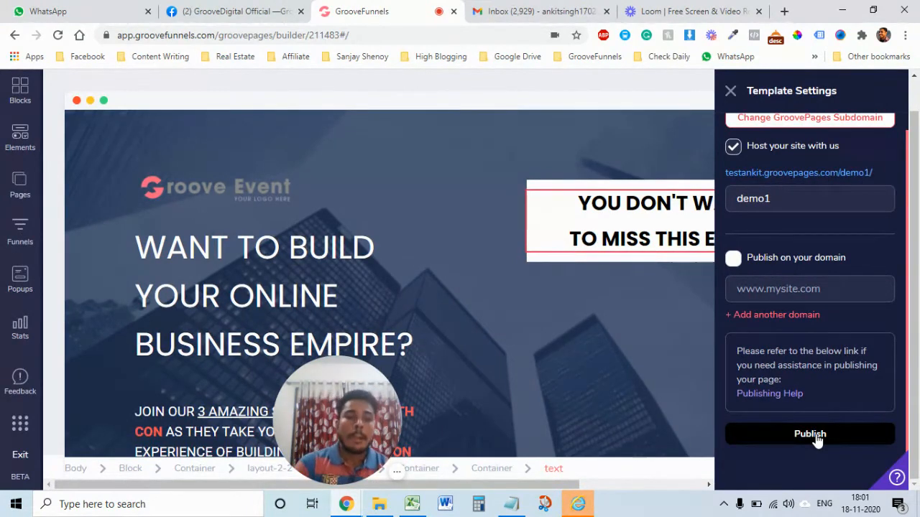
pyautogui.click(817, 438)
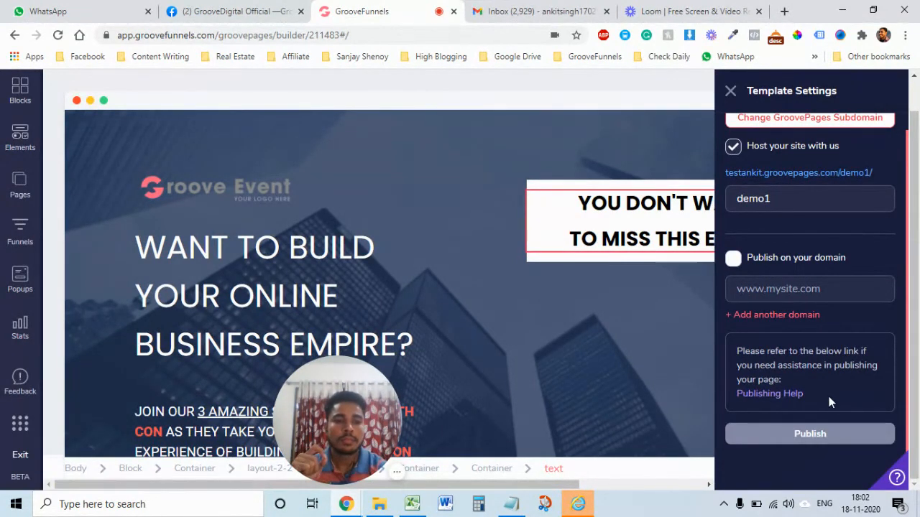
pyautogui.scroll(1, 828, 404)
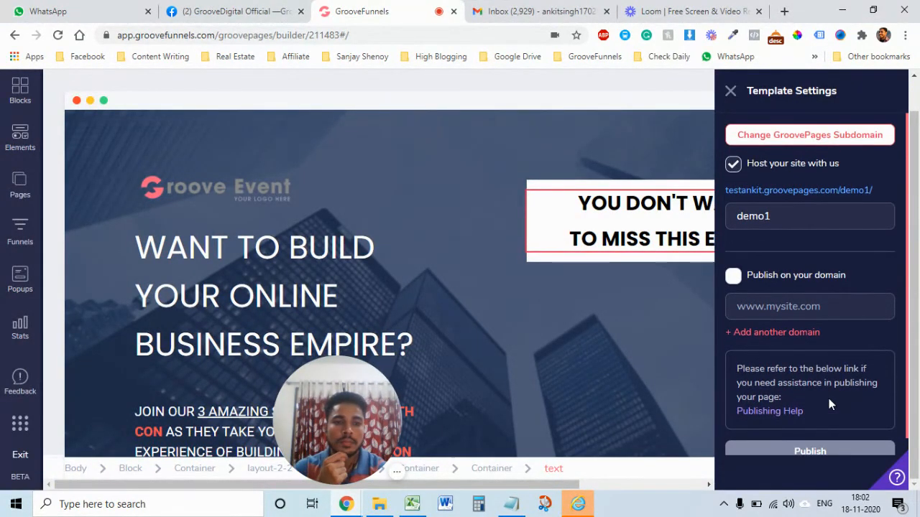
pyautogui.scroll(-1, 828, 398)
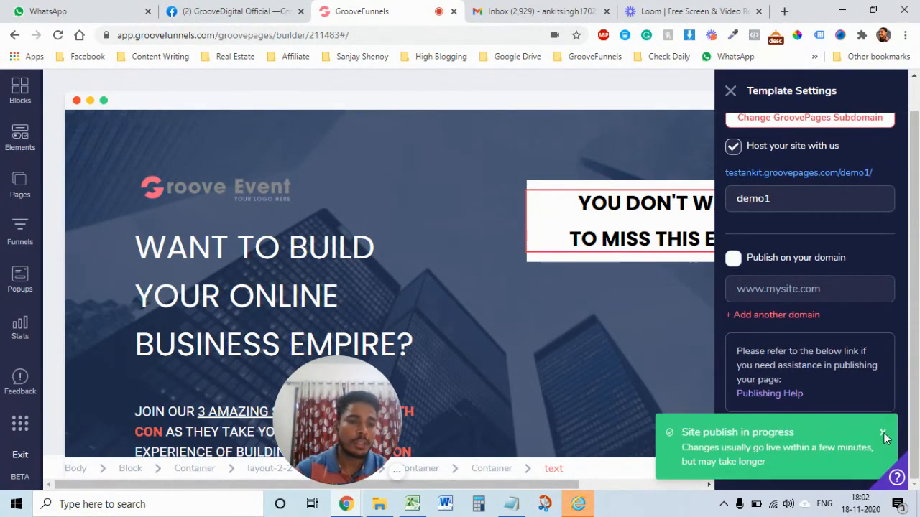
pyautogui.scroll(1, 743, 353)
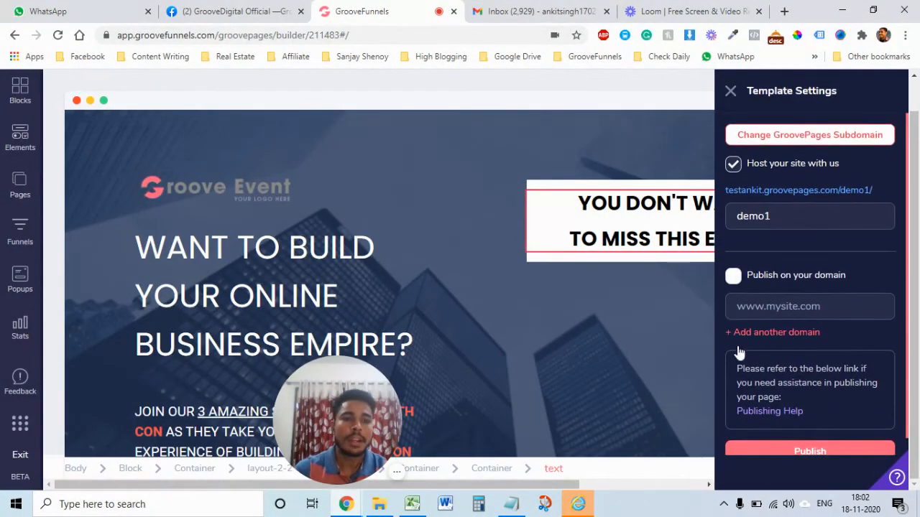
# Open the published demo1 landing page in a new browser tab to check it
pyautogui.rightClick(767, 191)
pyautogui.click(778, 198)
pyautogui.hotkey('ctrl', 'Tab')
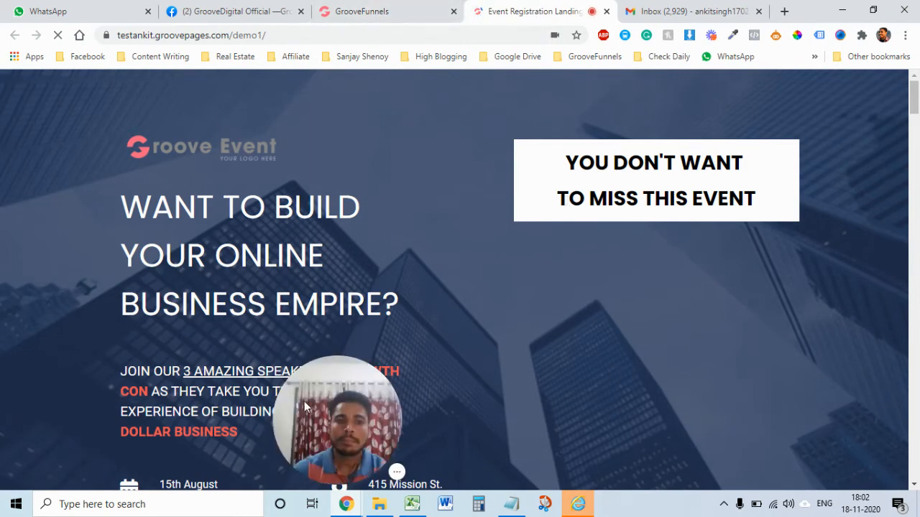
pyautogui.moveTo(337, 424)
pyautogui.moveTo(336, 423); pyautogui.dragTo(121, 421)
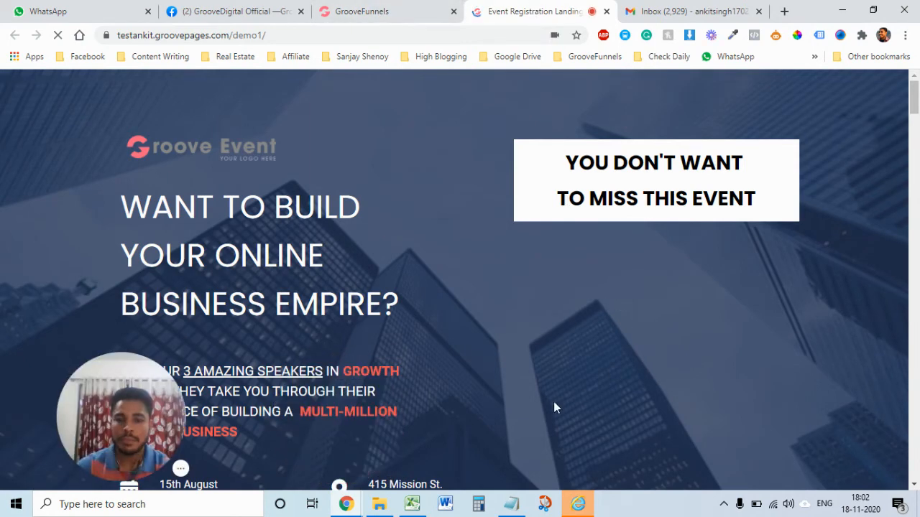
# Open the signup popup from the REGISTER NOW button below the countdown timer on the published landing page
pyautogui.scroll(-6, 633, 372)
pyautogui.scroll(-4, 633, 373)
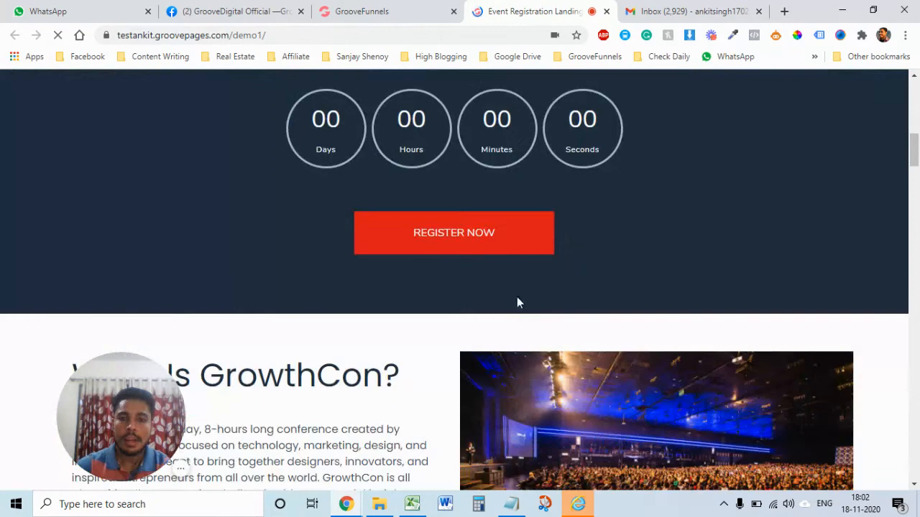
pyautogui.click(449, 239)
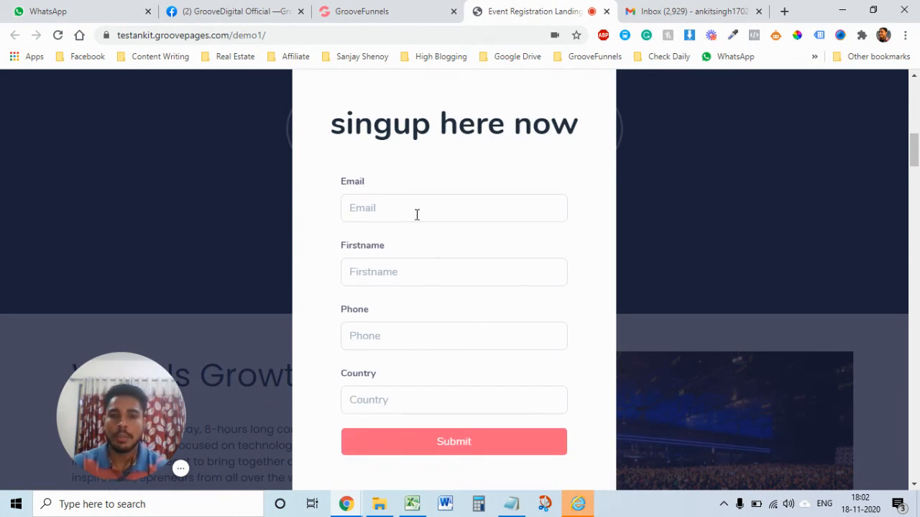
# Fill in the popup form with the first saved contact's email, first name, phone and country, and submit it
pyautogui.click(417, 214)
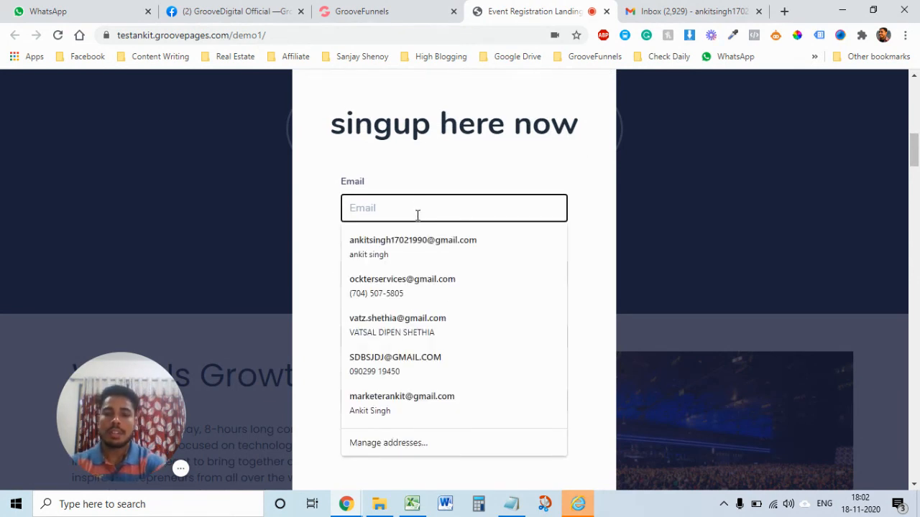
pyautogui.click(418, 240)
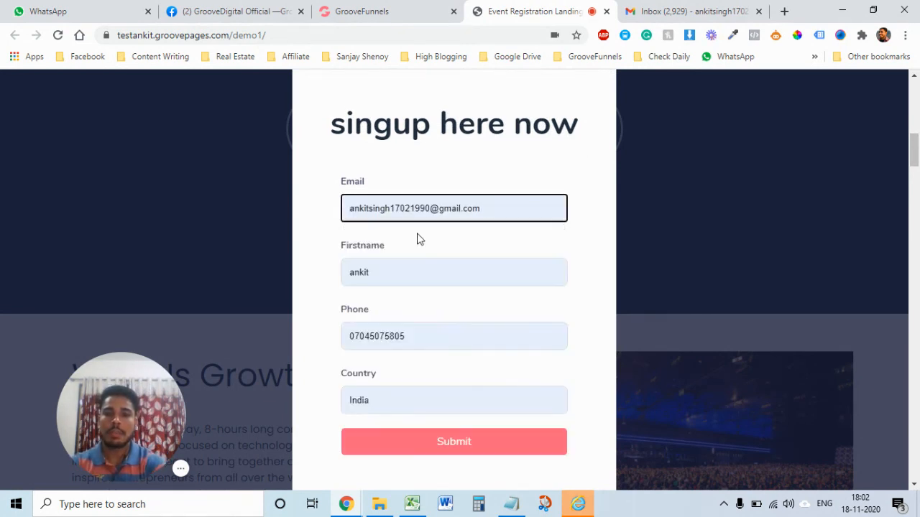
pyautogui.click(403, 277)
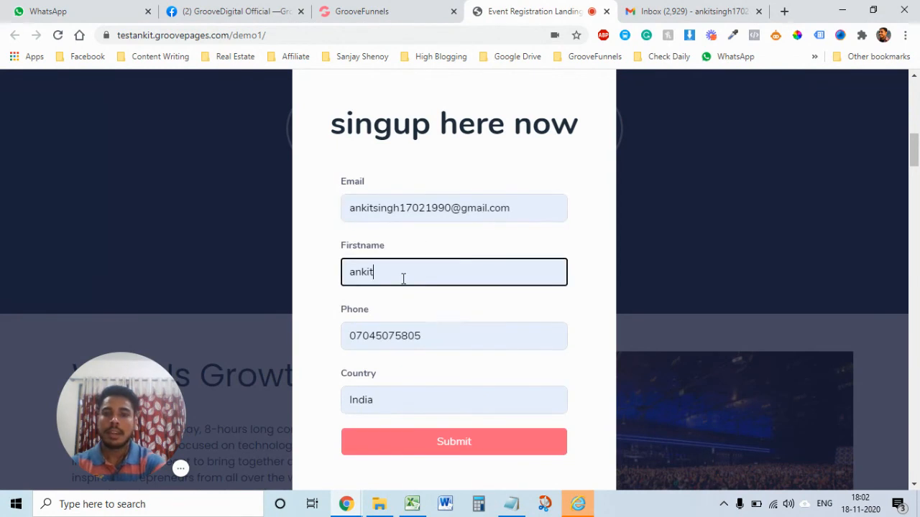
pyautogui.click(591, 240)
pyautogui.scroll(-1, 518, 429)
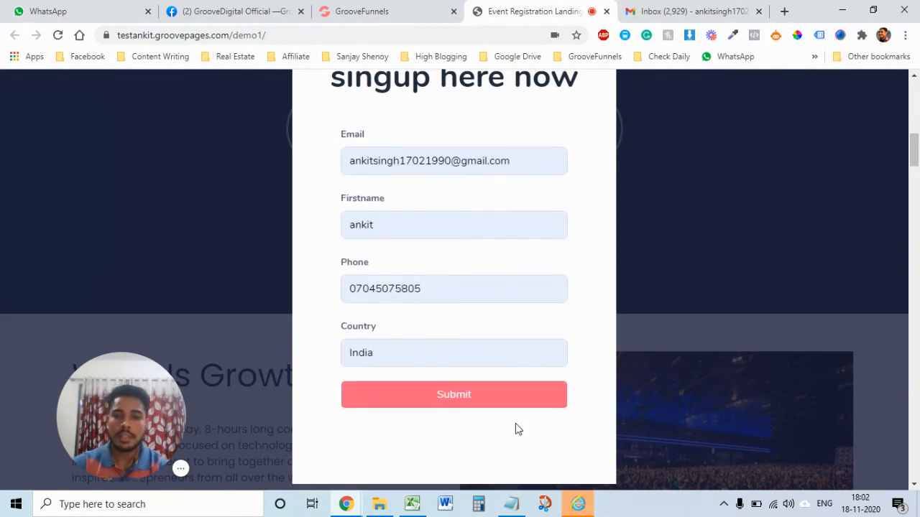
pyautogui.click(451, 370)
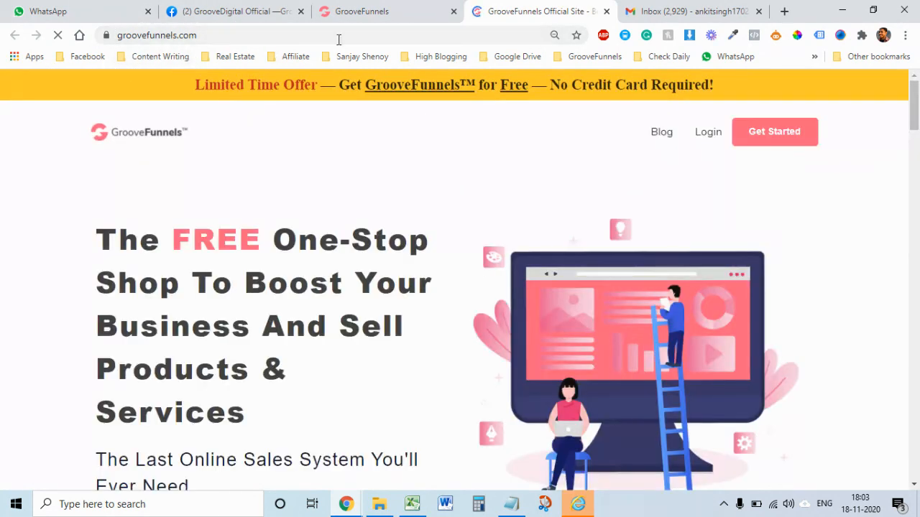
# Switch to the Gmail inbox to check for mail from the test signup
pyautogui.click(686, 9)
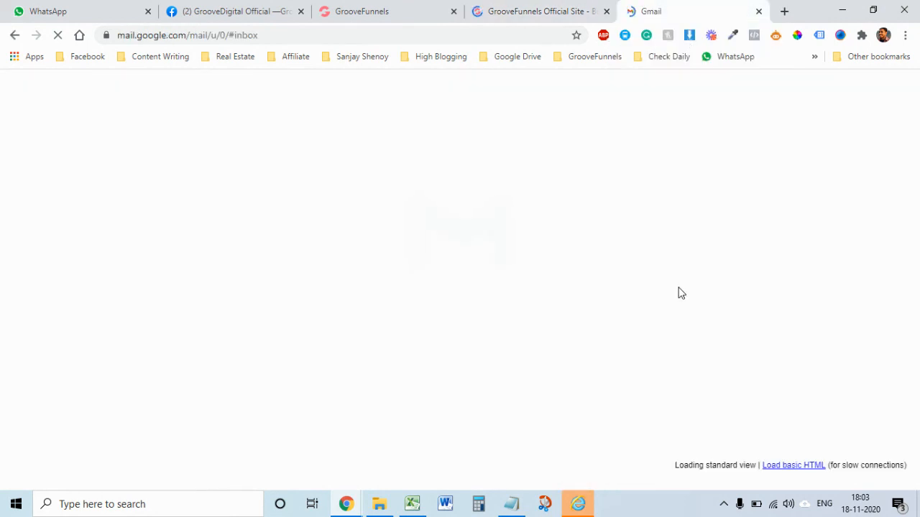